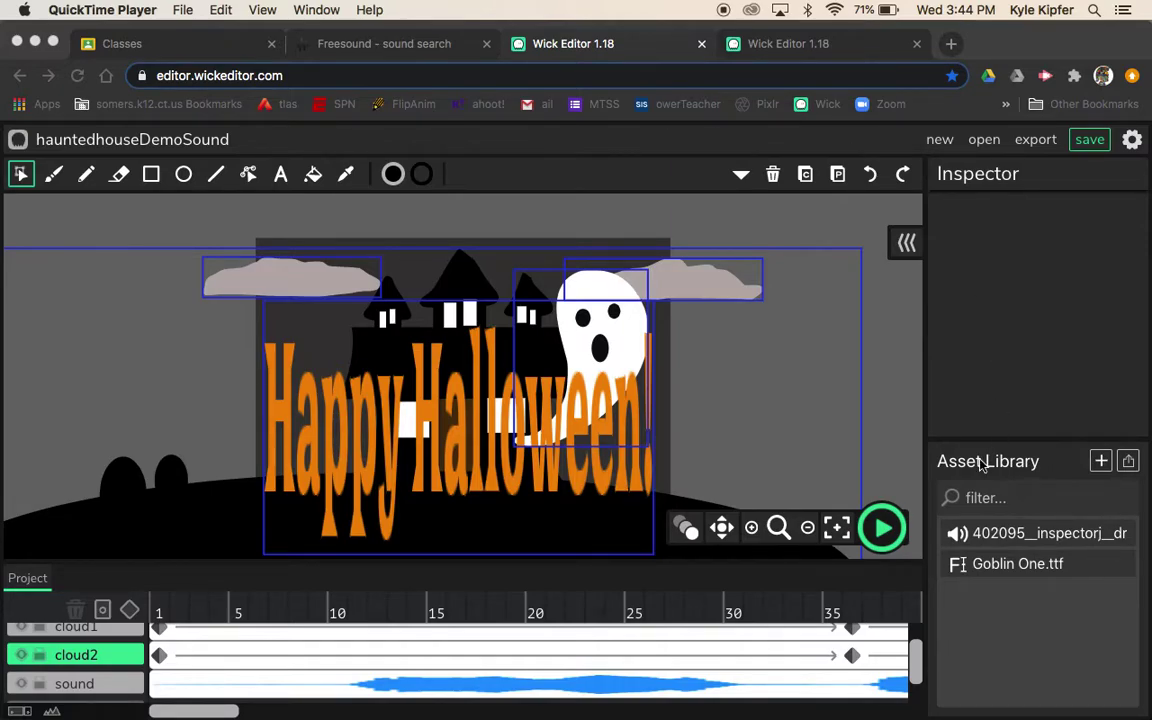
# Preview the demo Halloween animation twice, rewinding the playhead to frame 1 between runs.
pyautogui.click(882, 535)
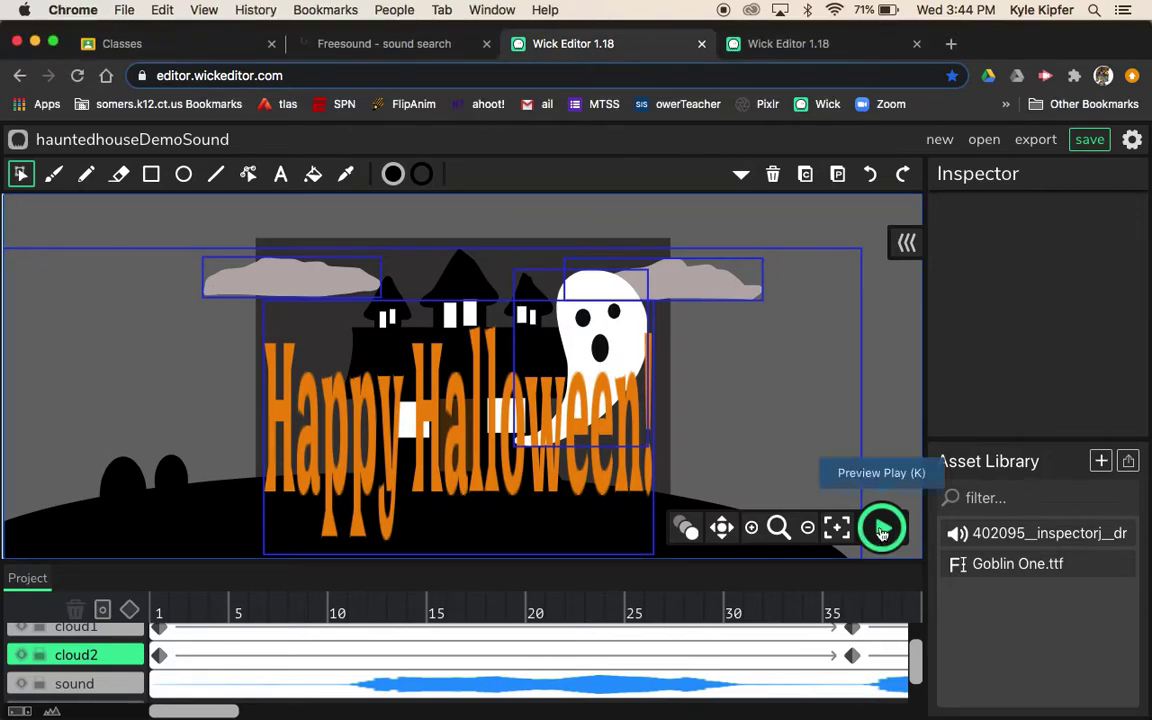
pyautogui.click(882, 530)
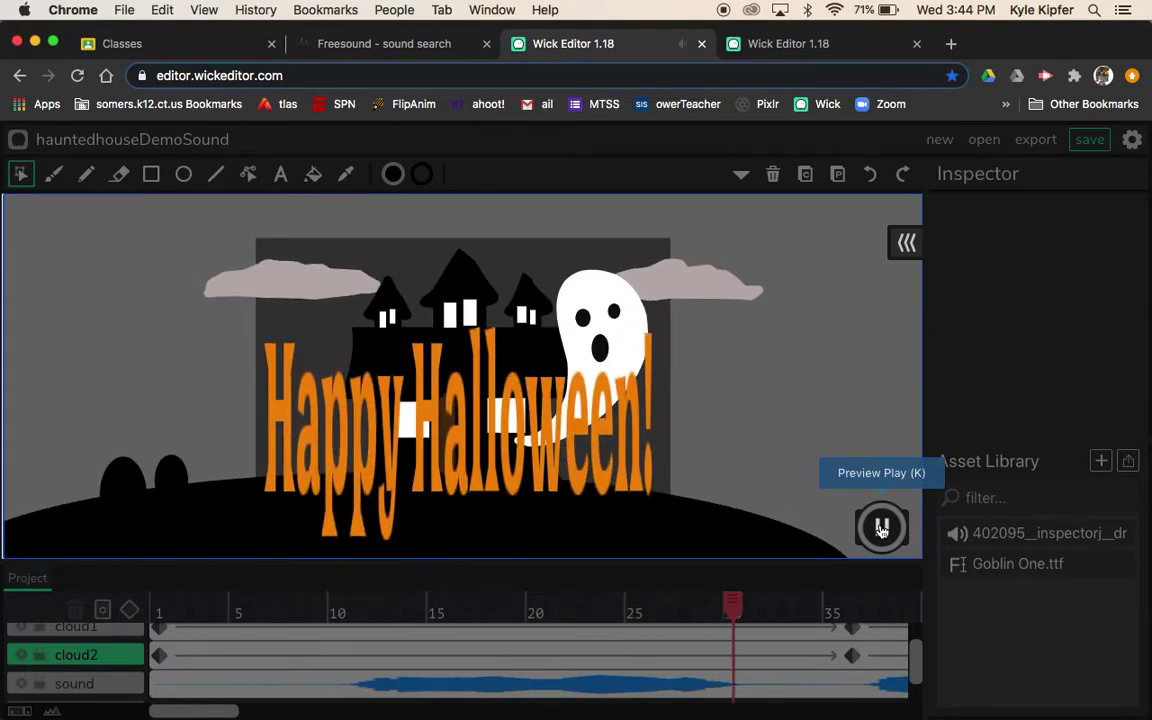
pyautogui.click(882, 530)
pyautogui.moveTo(891, 608); pyautogui.dragTo(125, 560)
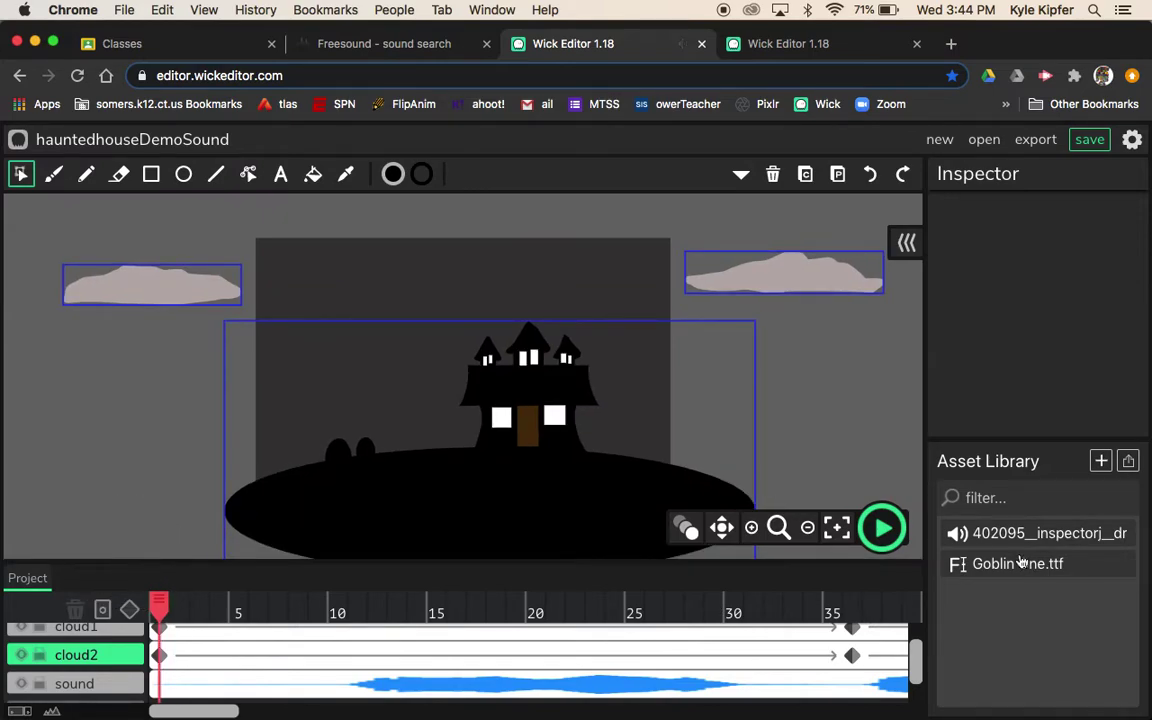
pyautogui.click(884, 529)
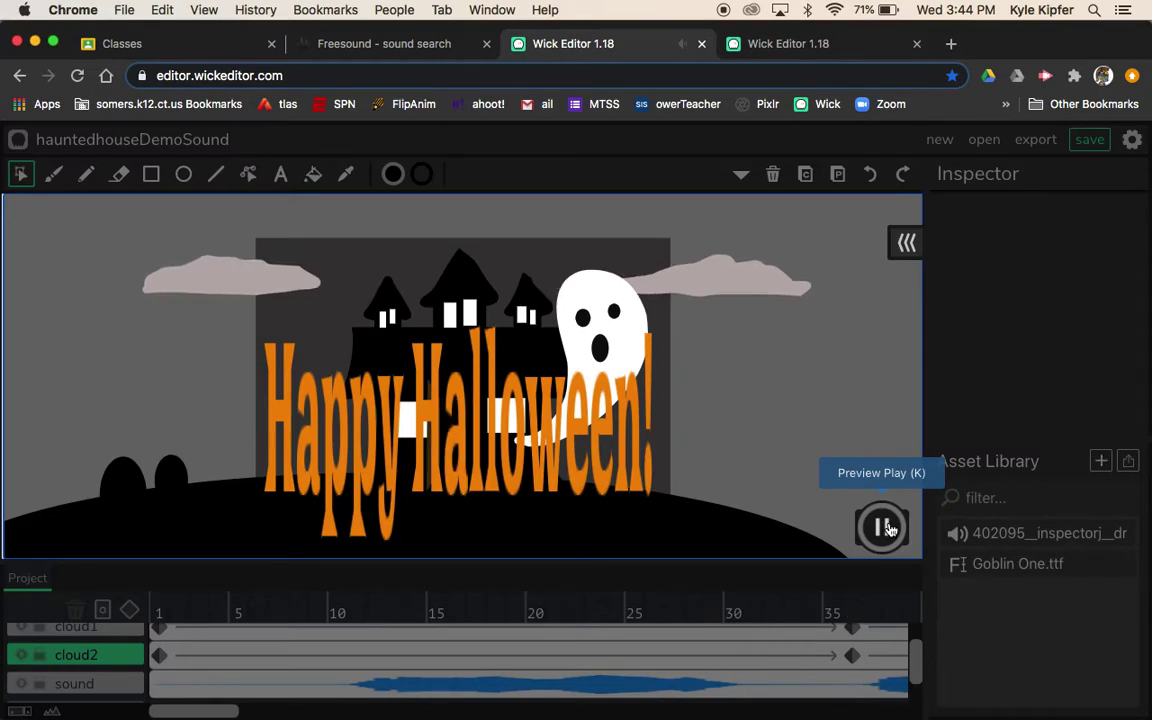
pyautogui.click(884, 528)
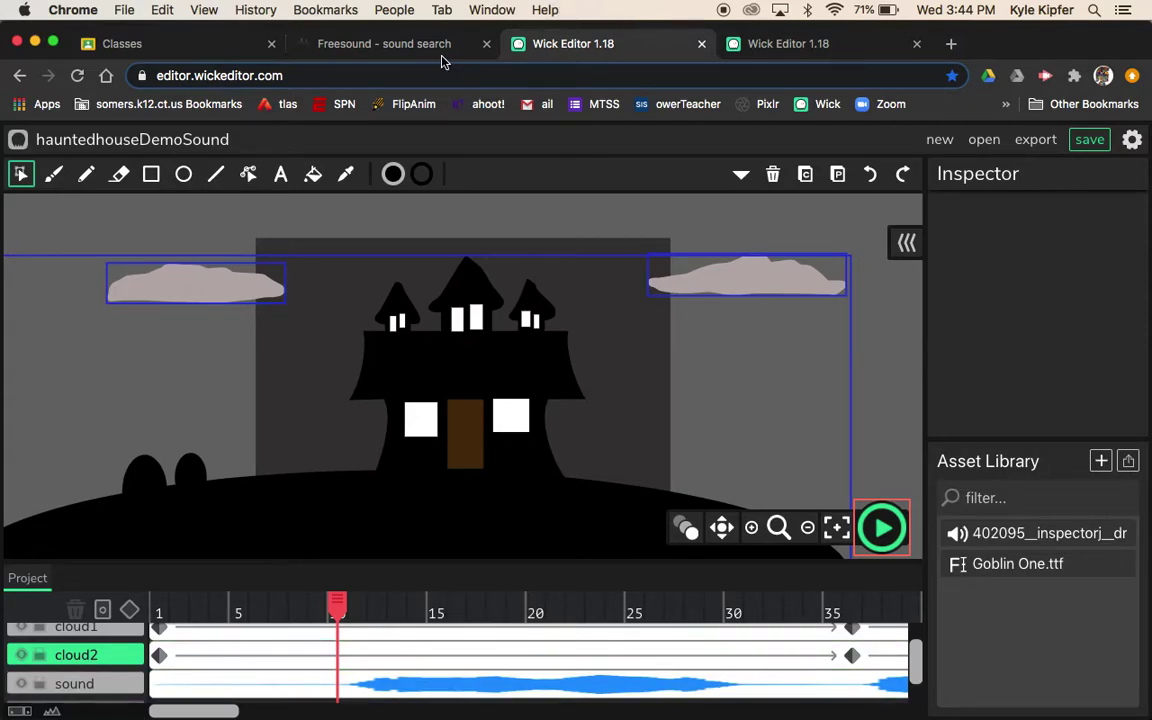
# Close the demo project tab, choosing Leave so only hauntedhouseFinal remains.
pyautogui.click(702, 45)
pyautogui.click(710, 284)
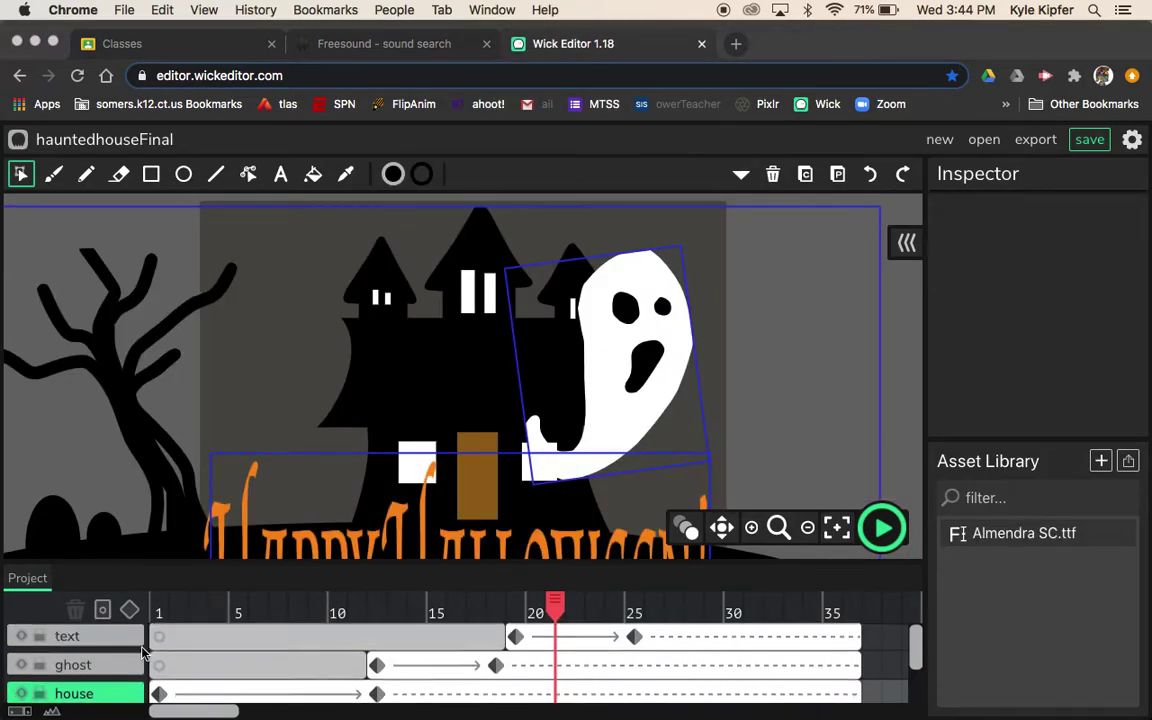
pyautogui.scroll(-2, 148, 657)
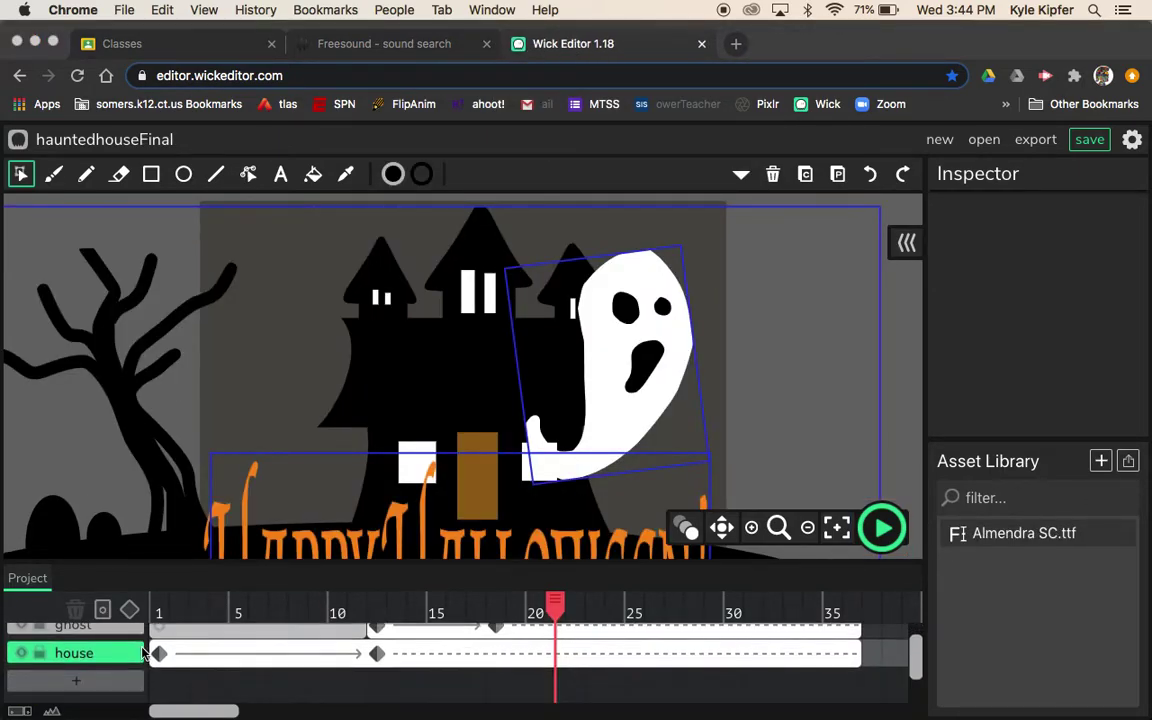
# Preview the Dramatic Organ, A.wav result on Freesound and download its .wav file.
pyautogui.click(396, 50)
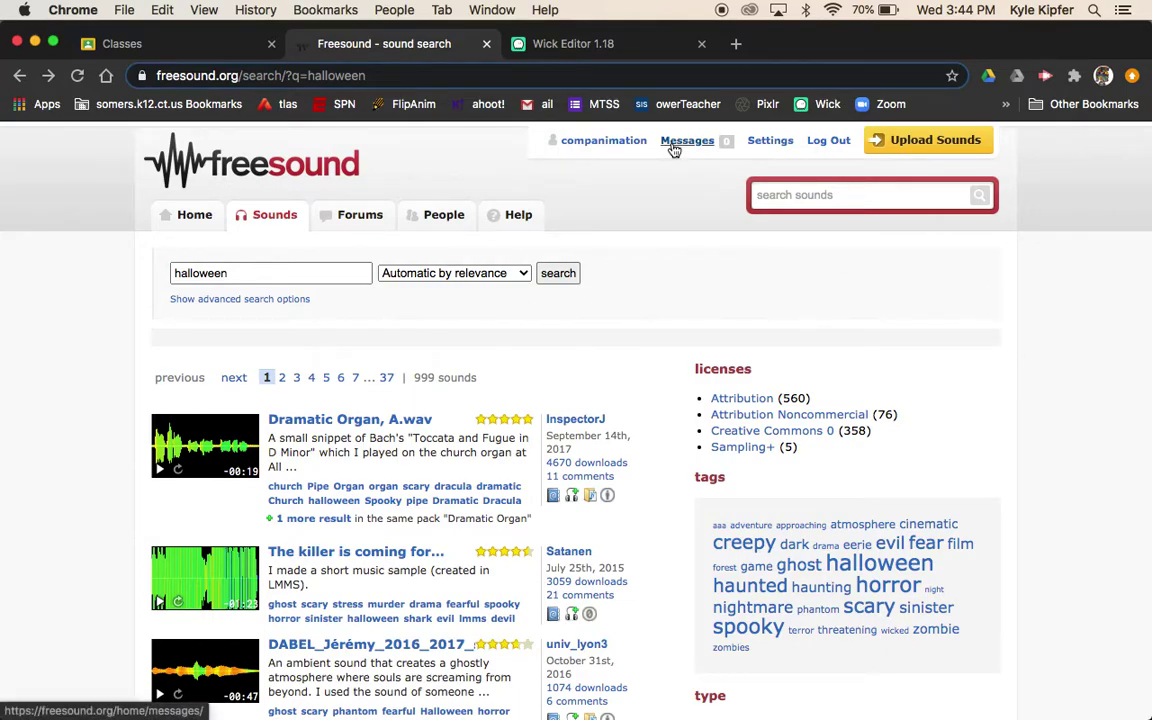
pyautogui.click(236, 273)
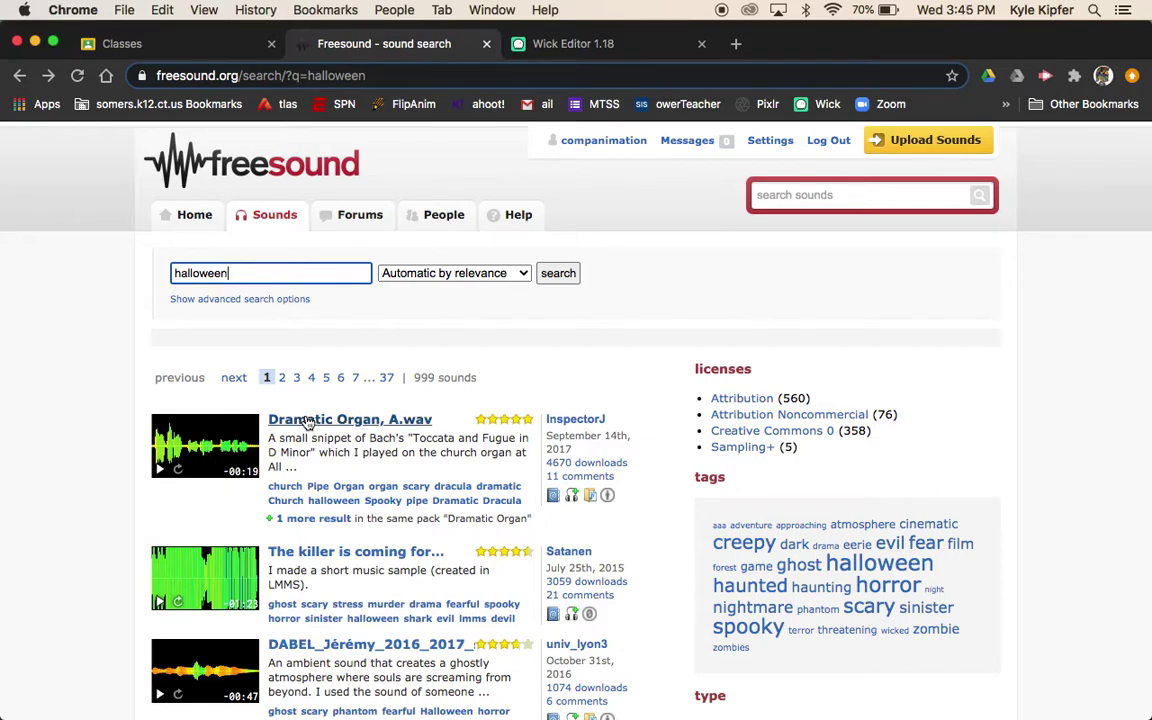
pyautogui.scroll(-5, 306, 428)
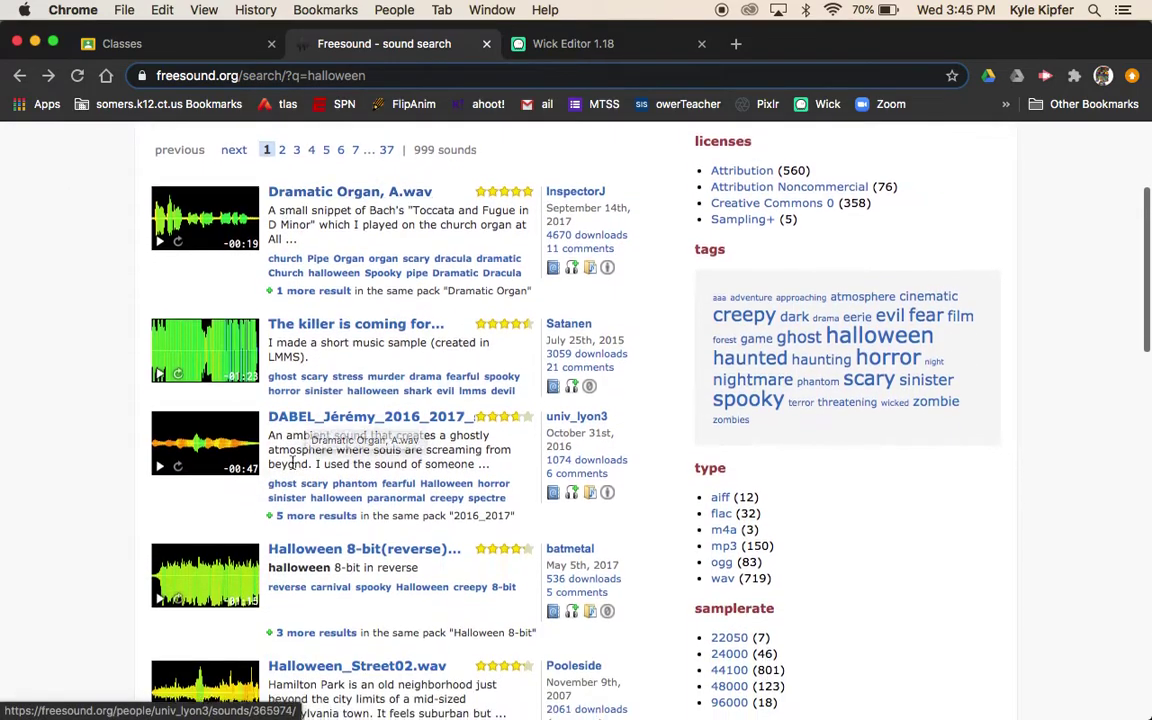
pyautogui.scroll(5, 304, 431)
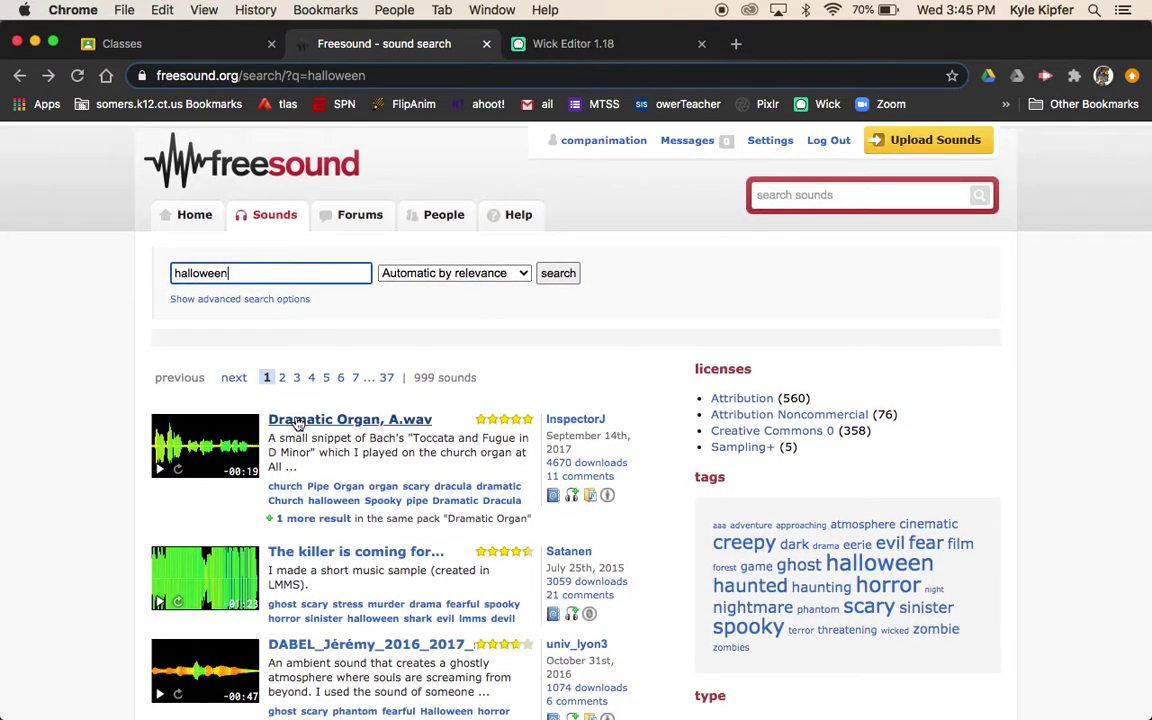
pyautogui.click(159, 470)
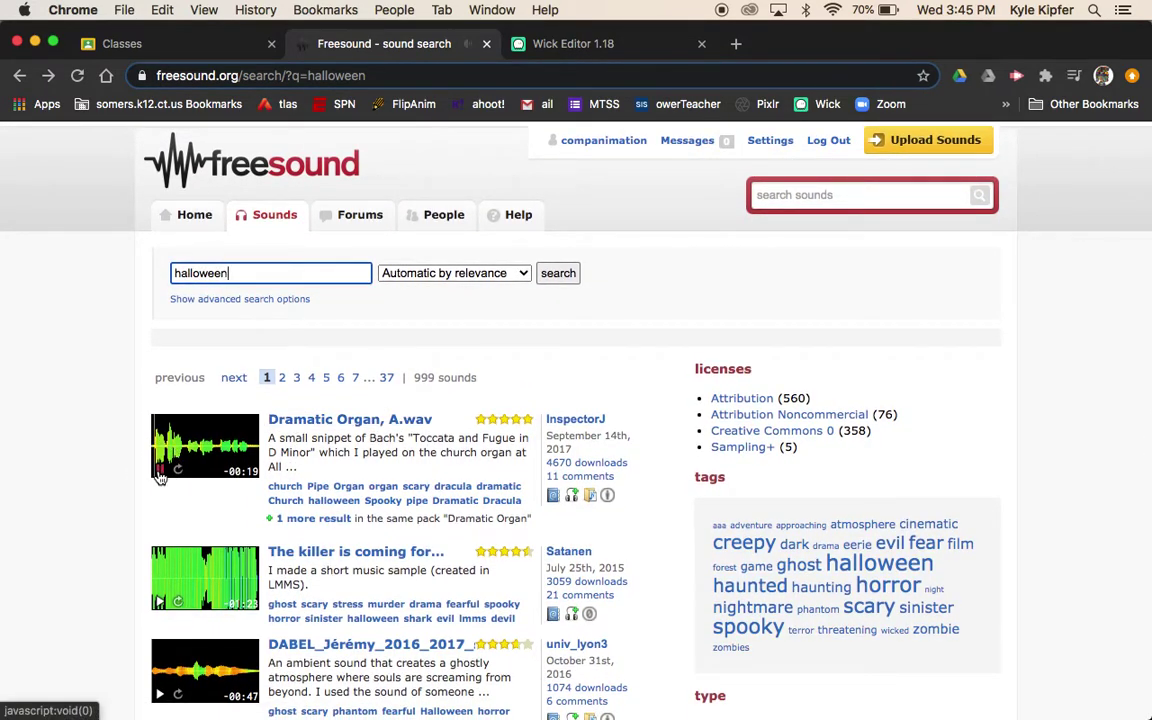
pyautogui.click(159, 470)
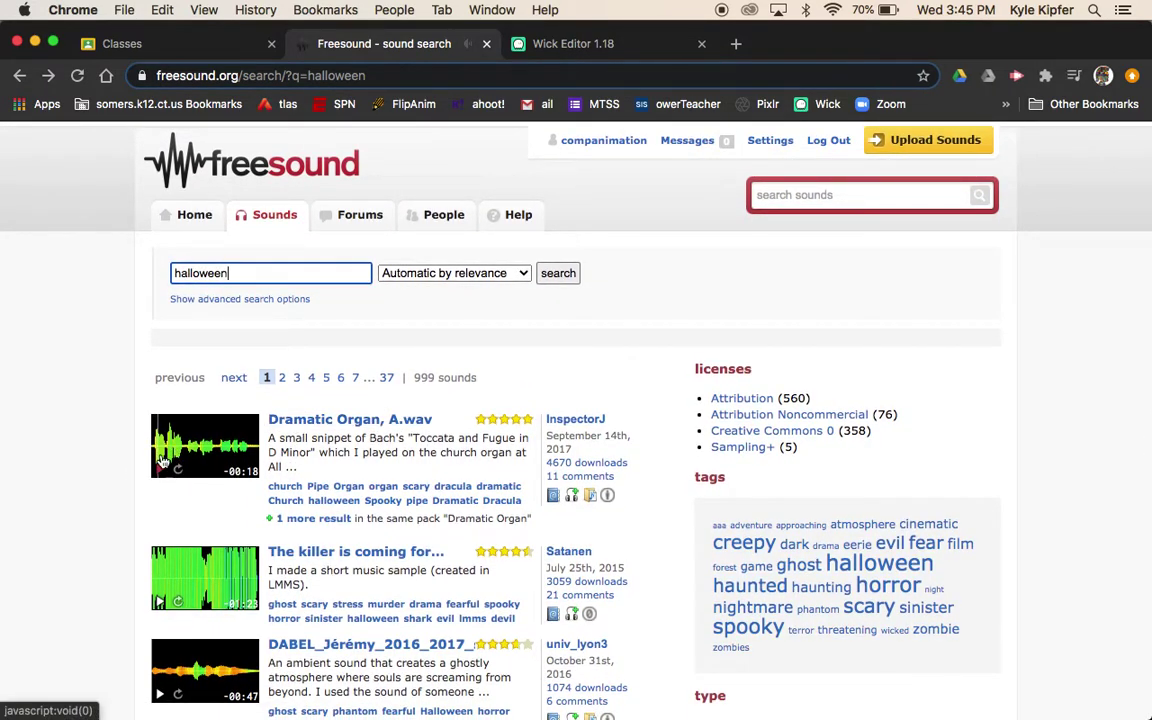
pyautogui.click(336, 427)
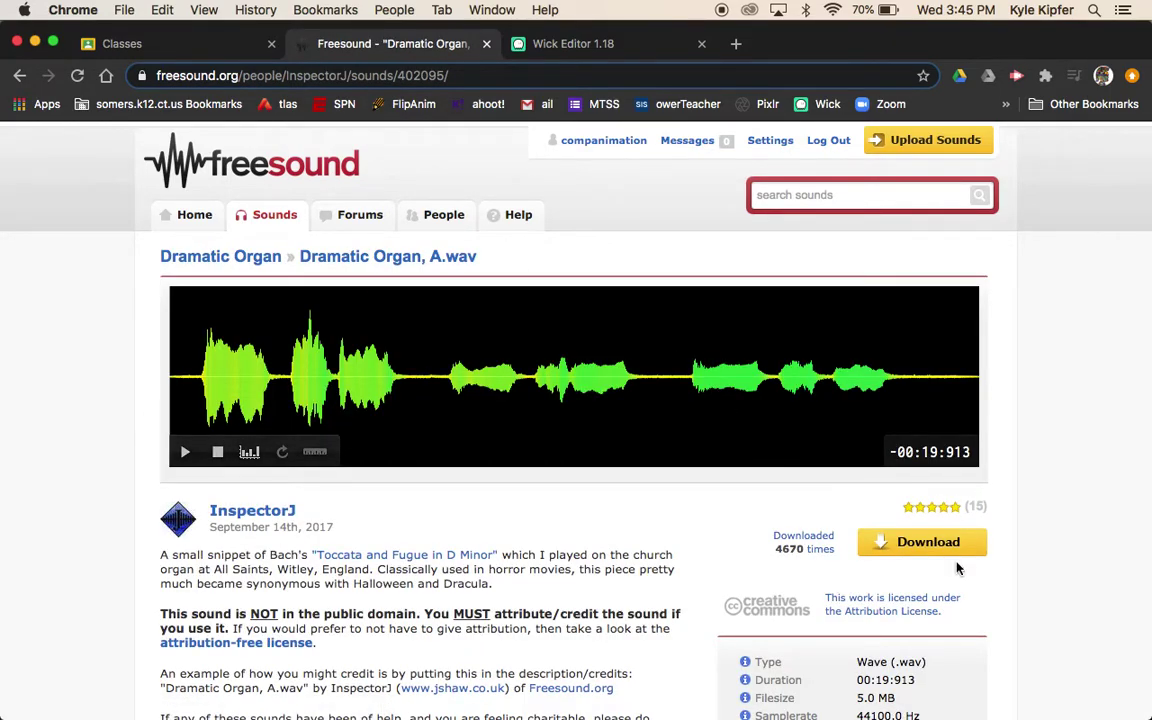
pyautogui.click(928, 550)
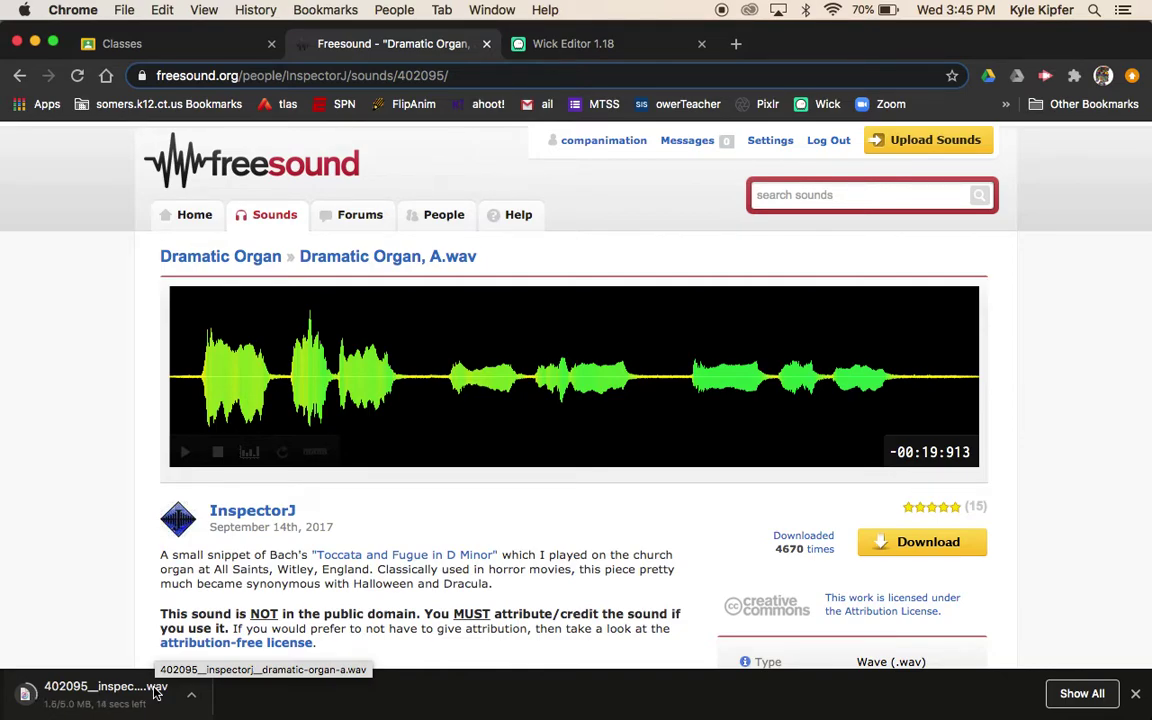
# Add a new timeline layer named 'sound' and stretch its frame out to frame 36.
pyautogui.click(601, 46)
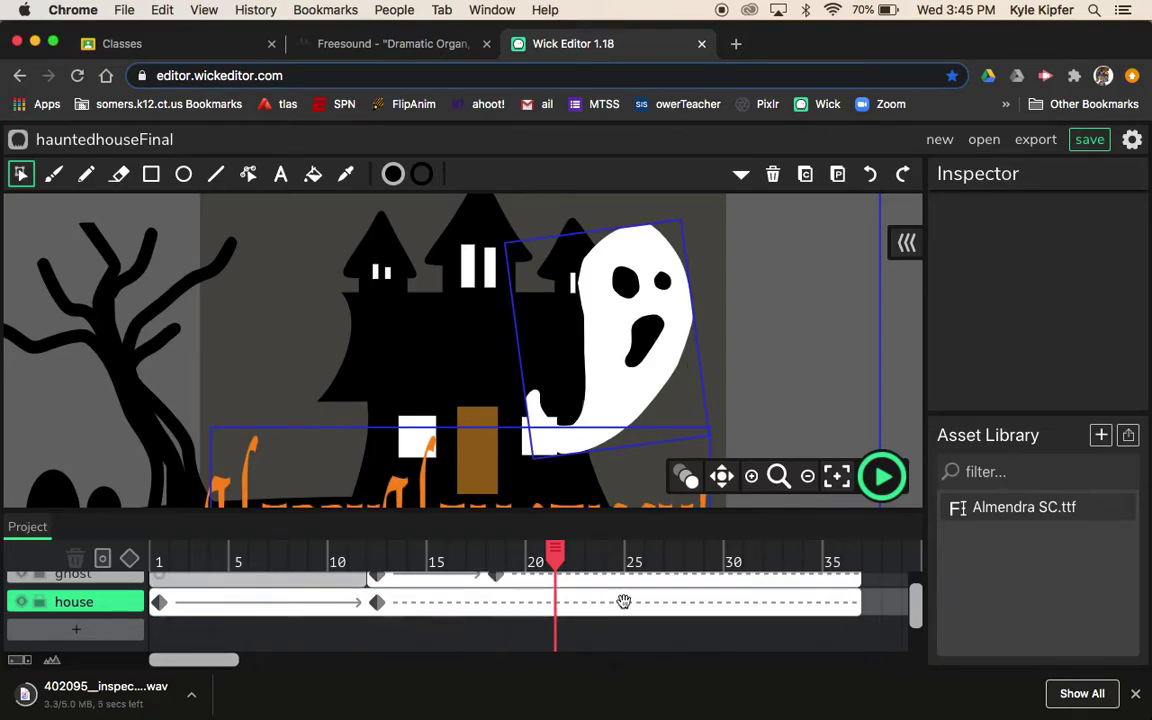
pyautogui.scroll(2, 90, 628)
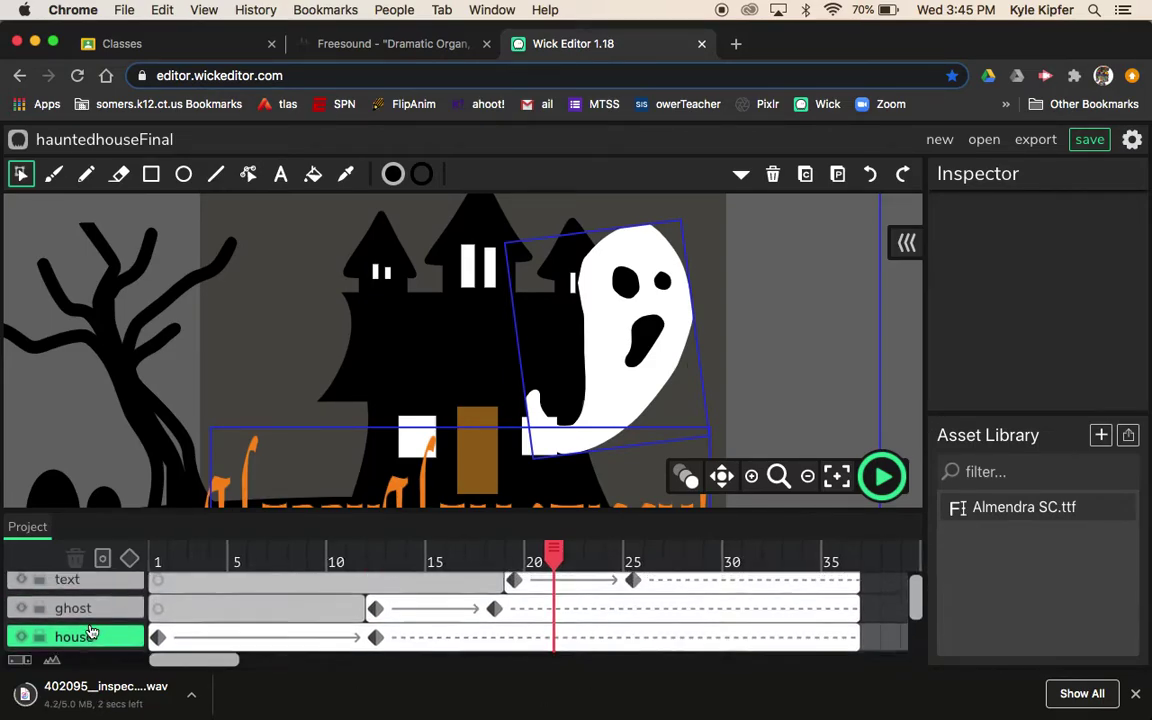
pyautogui.scroll(-3, 91, 631)
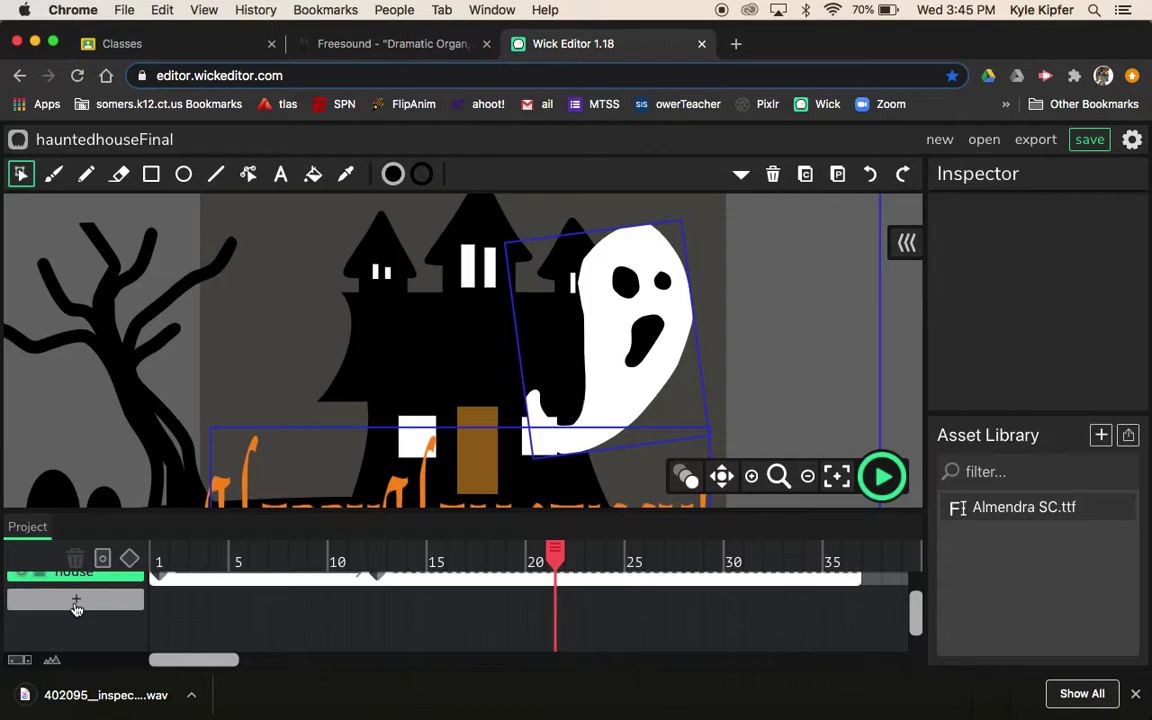
pyautogui.click(76, 602)
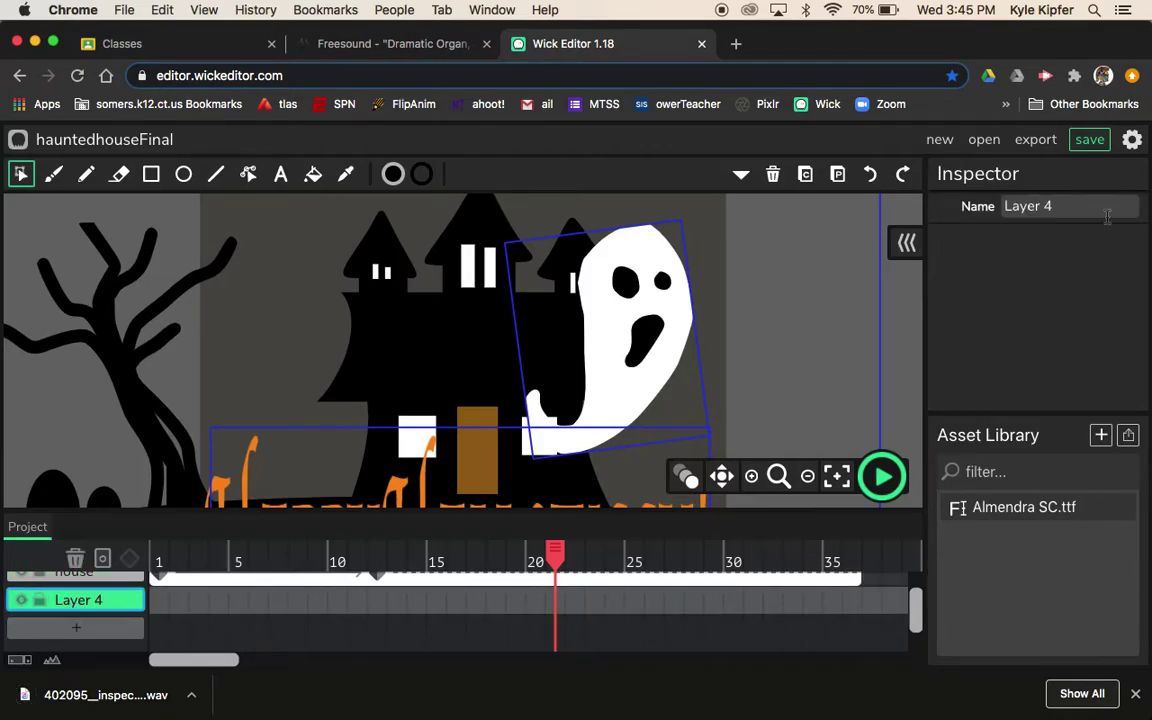
pyautogui.click(1066, 204)
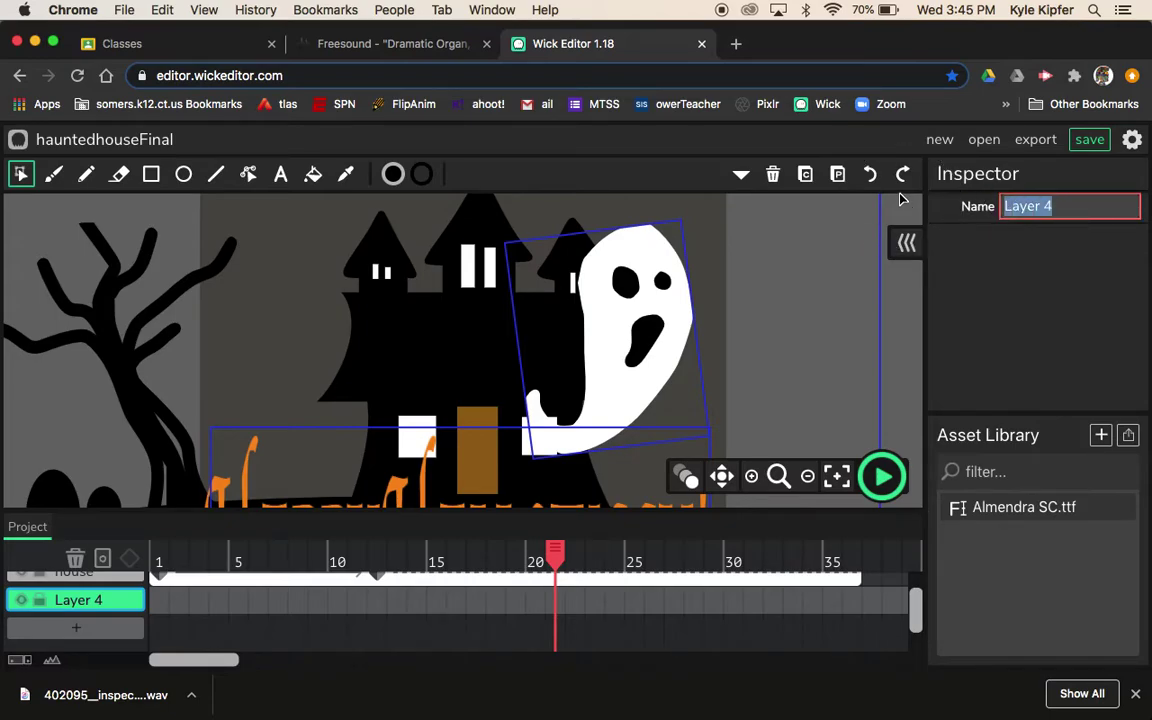
pyautogui.write('sound')
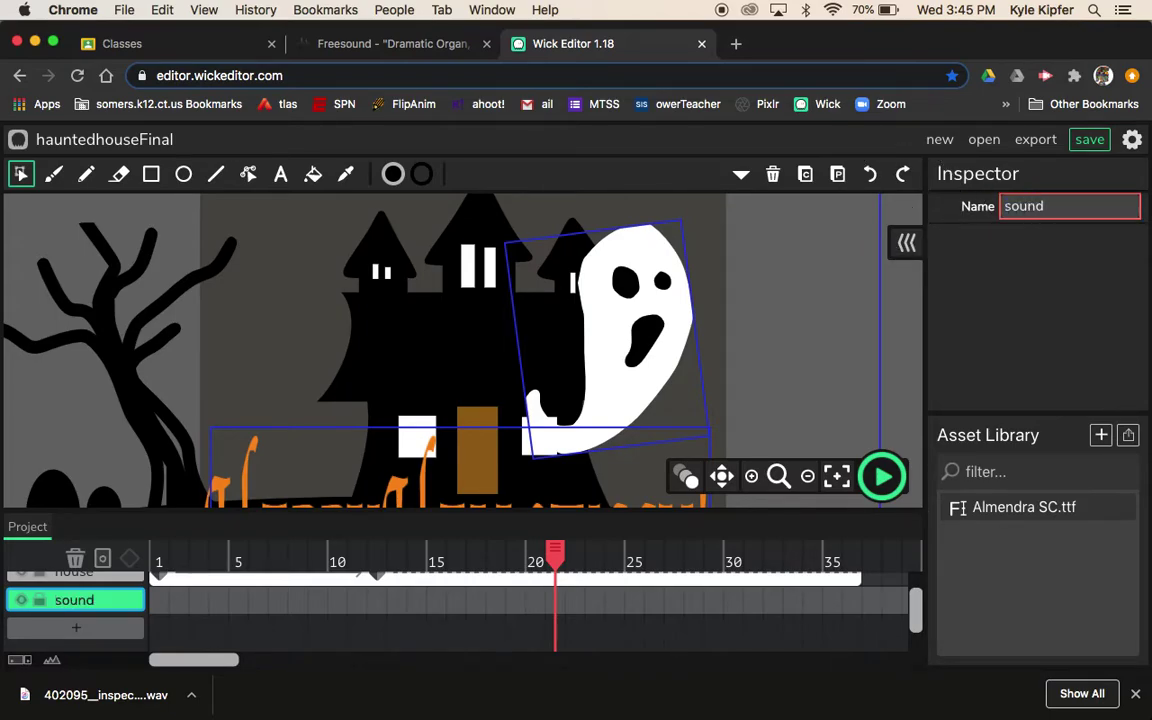
pyautogui.click(903, 358)
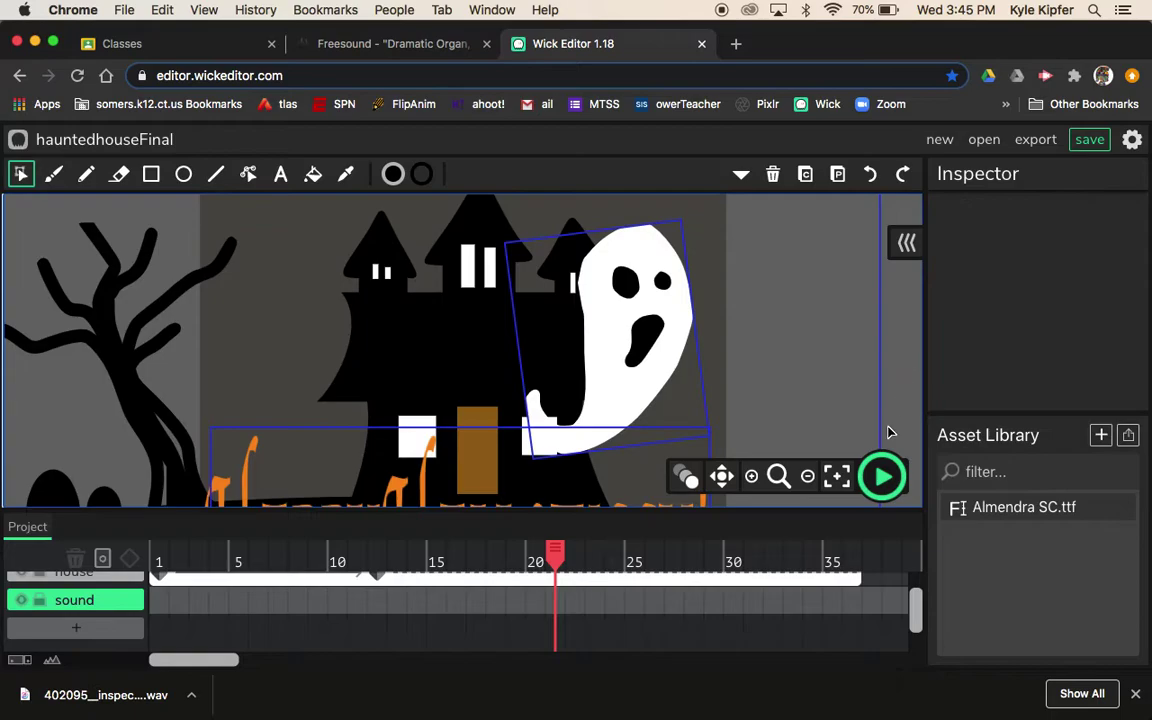
pyautogui.click(160, 600)
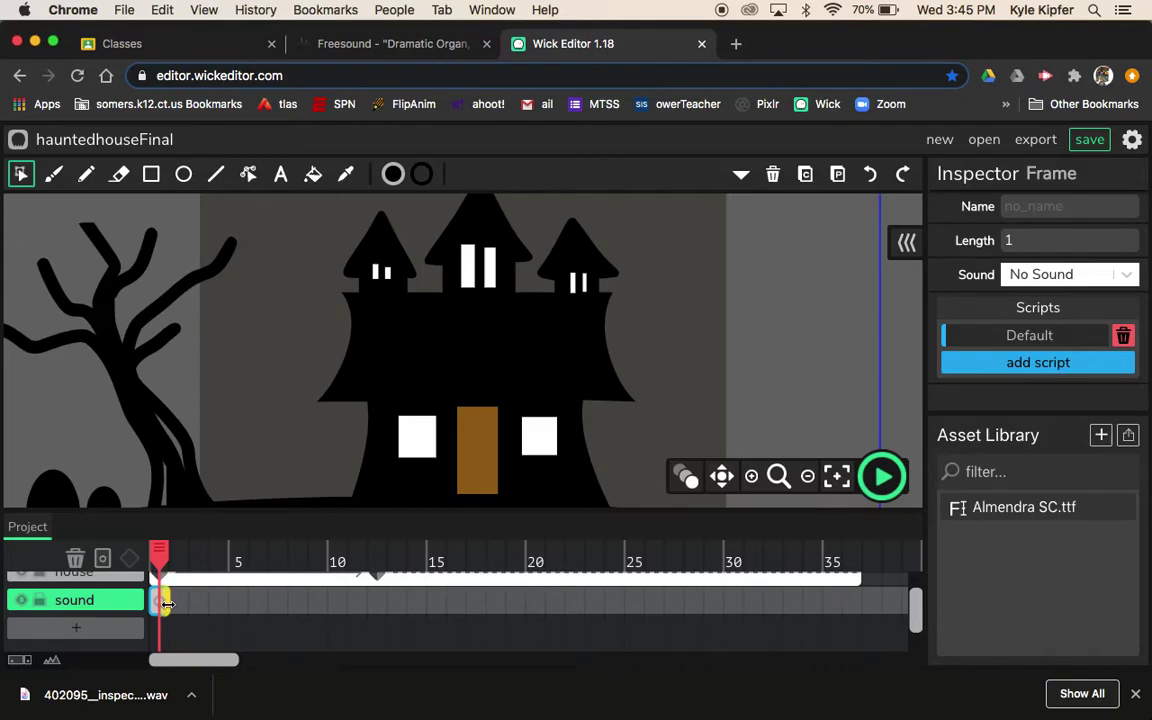
pyautogui.moveTo(162, 599); pyautogui.dragTo(866, 612)
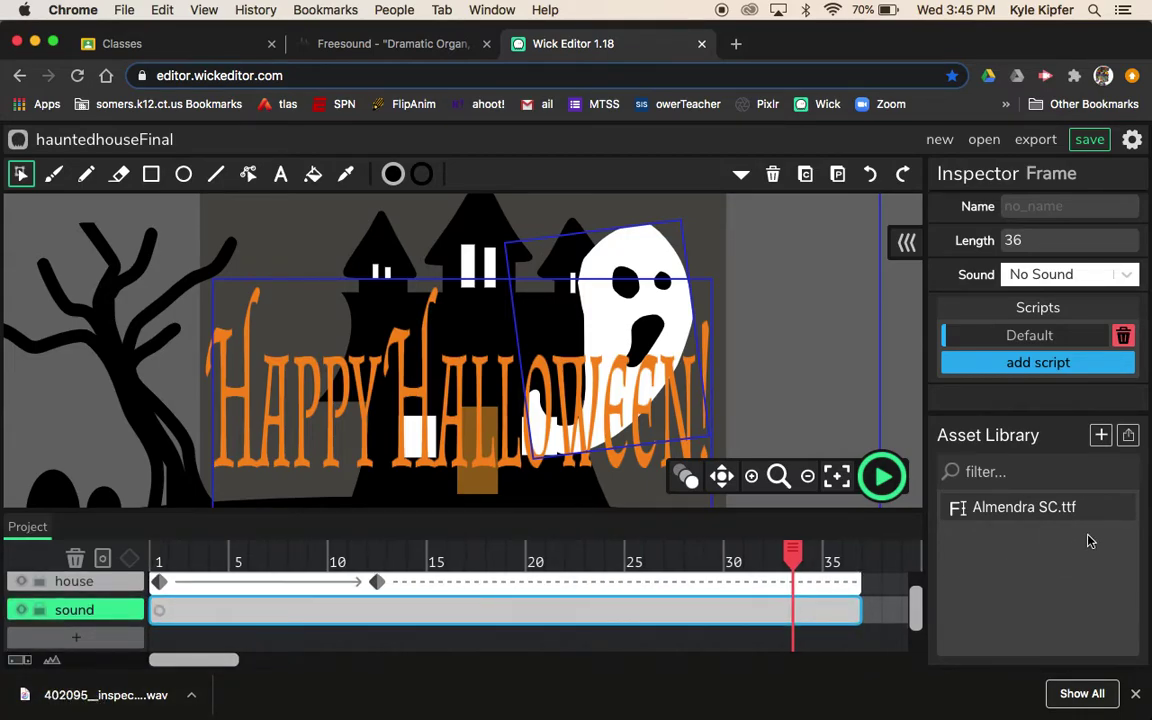
# Import 402095__inspectorj__dramatic-organ-a.wav from Downloads into the Asset Library.
pyautogui.click(1127, 437)
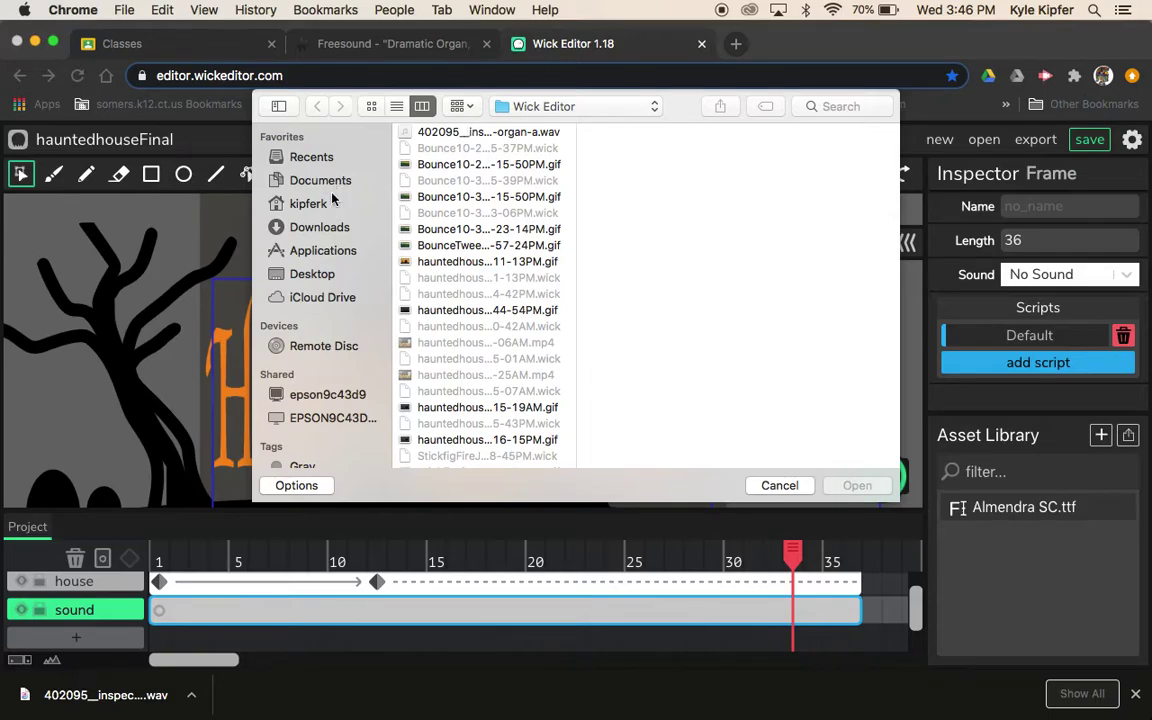
pyautogui.click(318, 227)
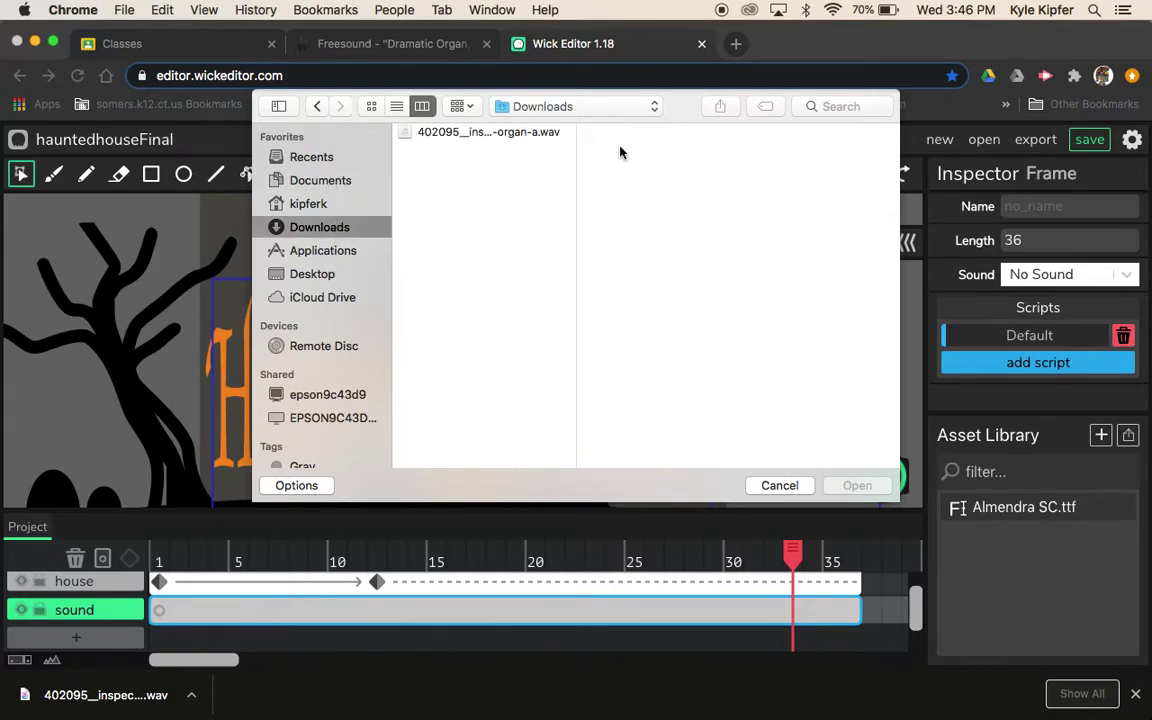
pyautogui.click(476, 134)
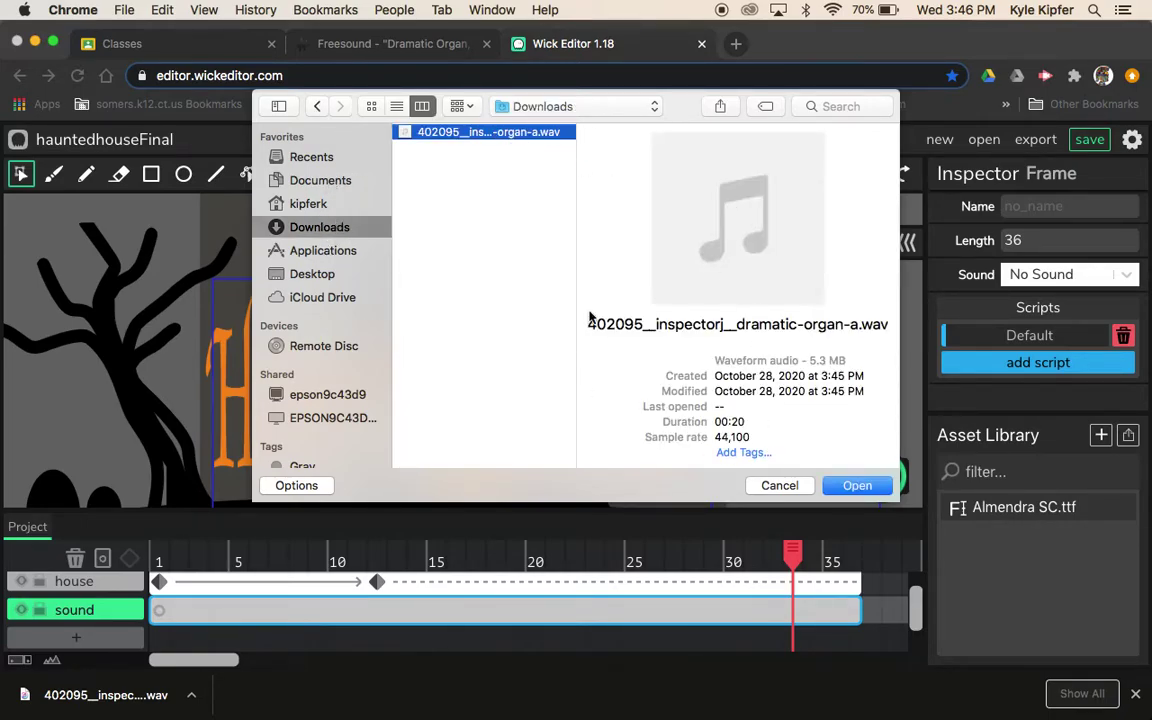
pyautogui.click(872, 485)
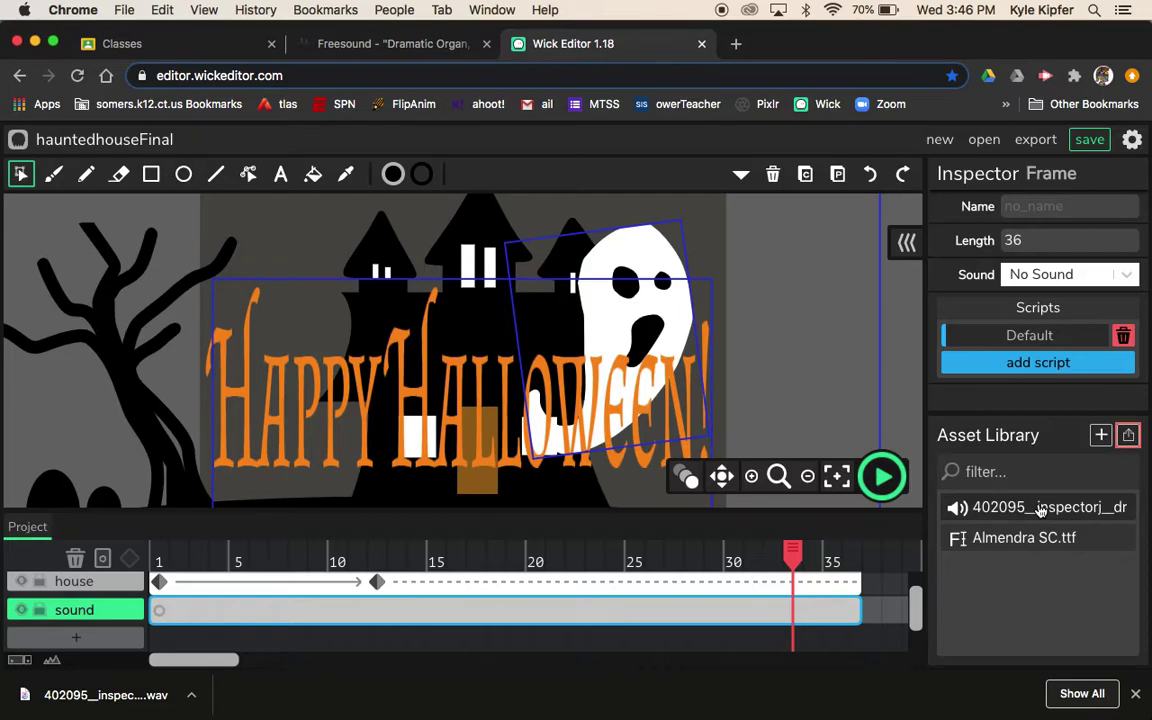
# Drop the organ wav onto the sound layer's frame and preview the animation from frame 1.
pyautogui.moveTo(1040, 508); pyautogui.dragTo(544, 613)
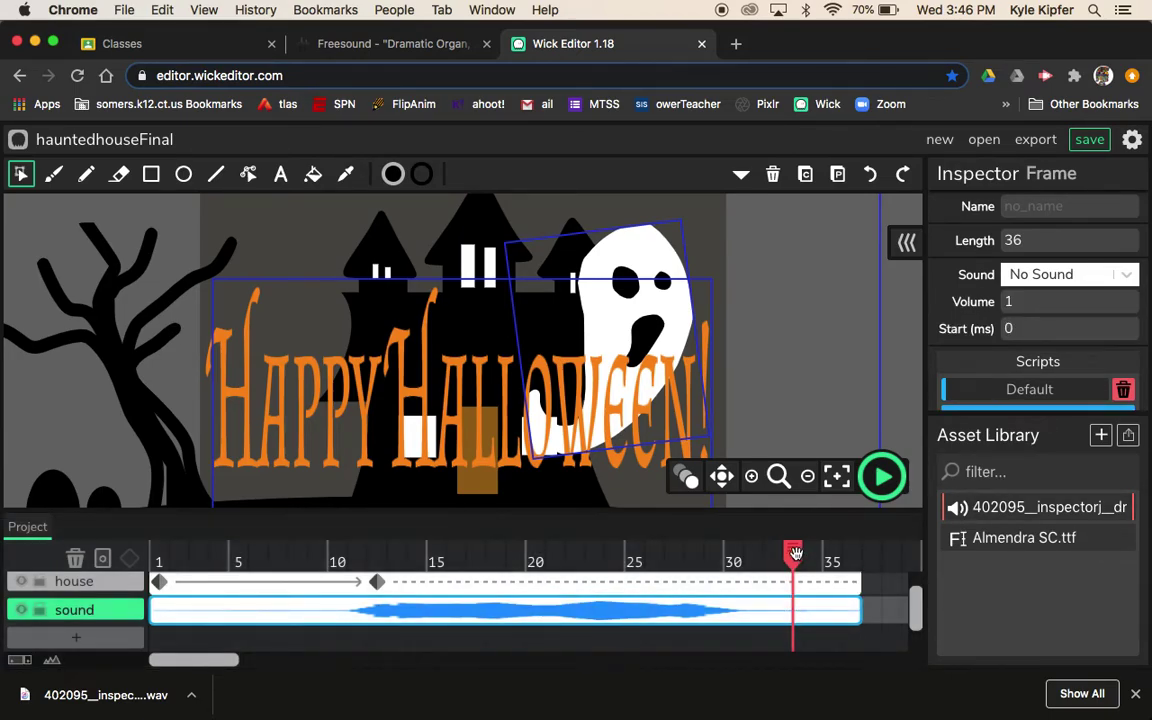
pyautogui.moveTo(771, 558); pyautogui.dragTo(92, 500)
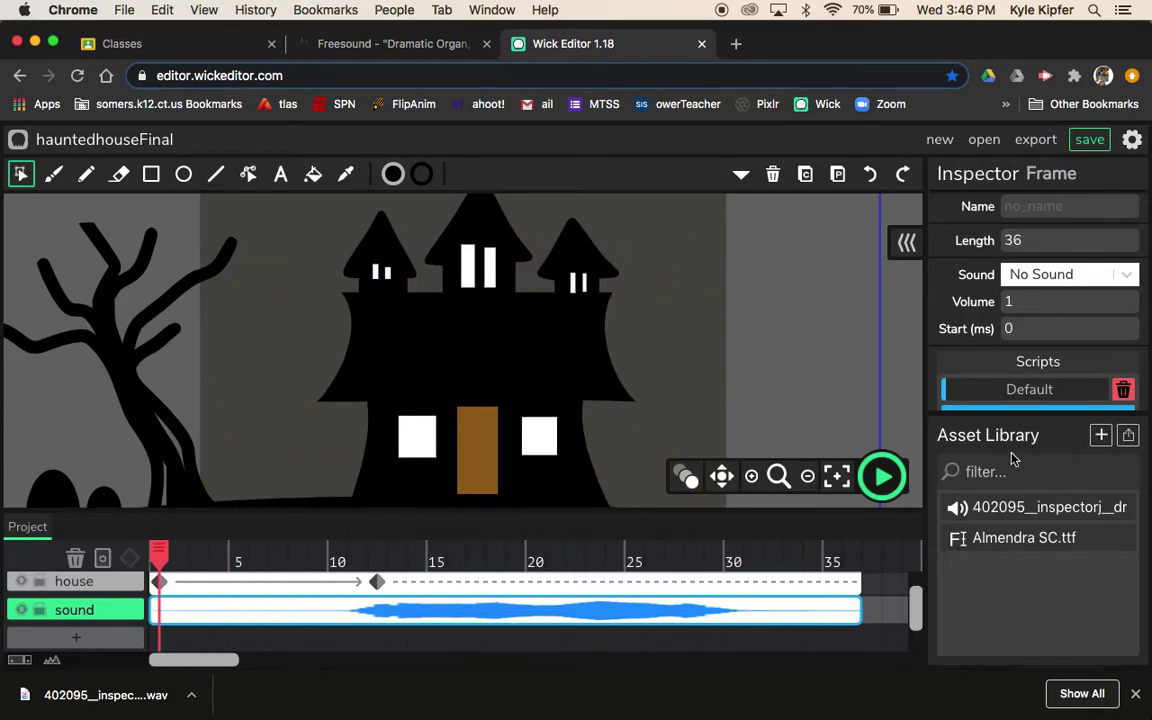
pyautogui.click(881, 474)
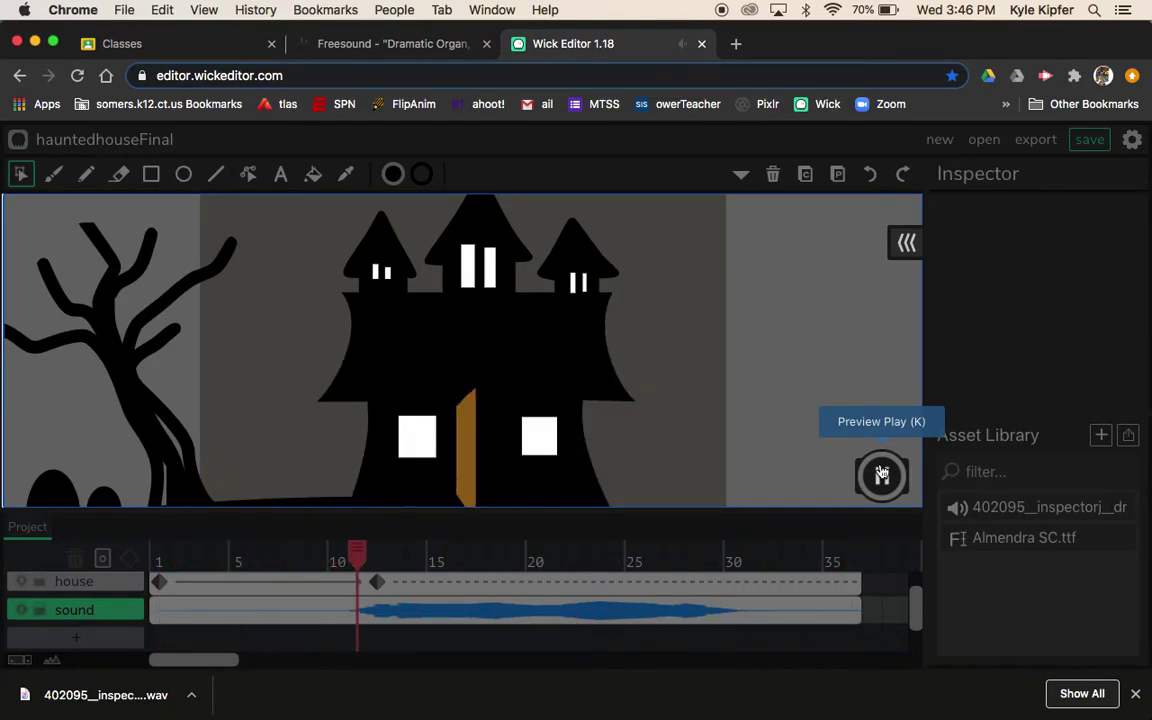
# Stop the preview, select the sound layer's clip and press Backspace on it.
pyautogui.click(881, 476)
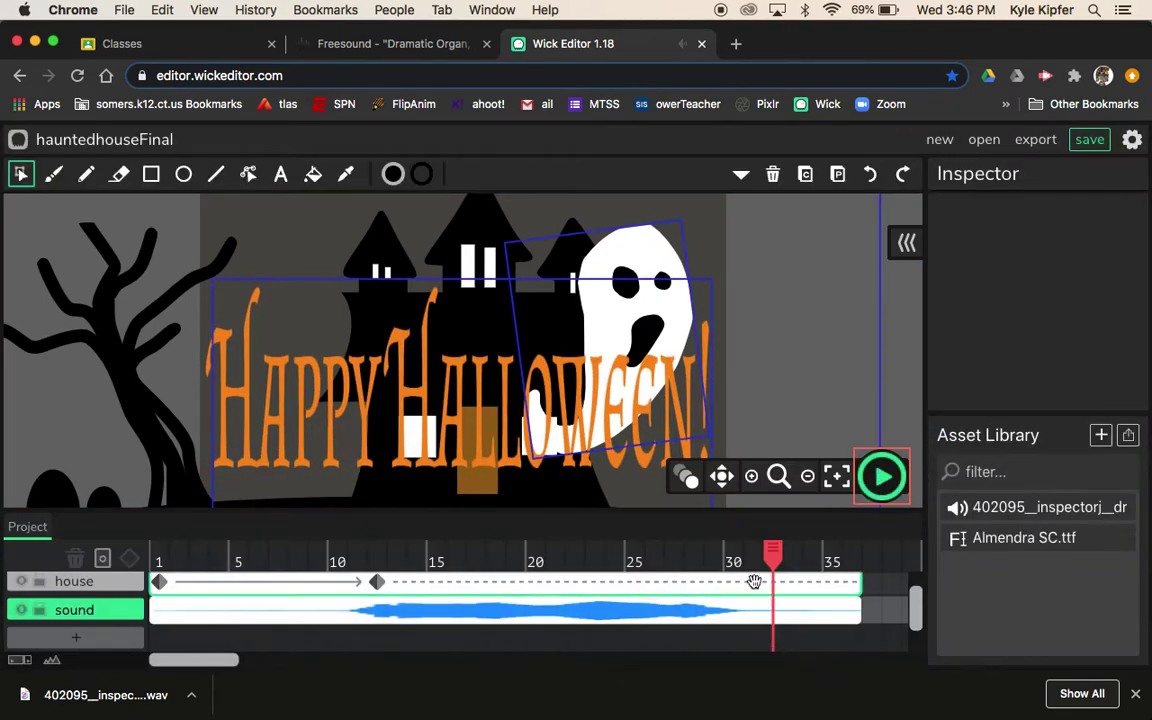
pyautogui.click(912, 626)
pyautogui.click(836, 608)
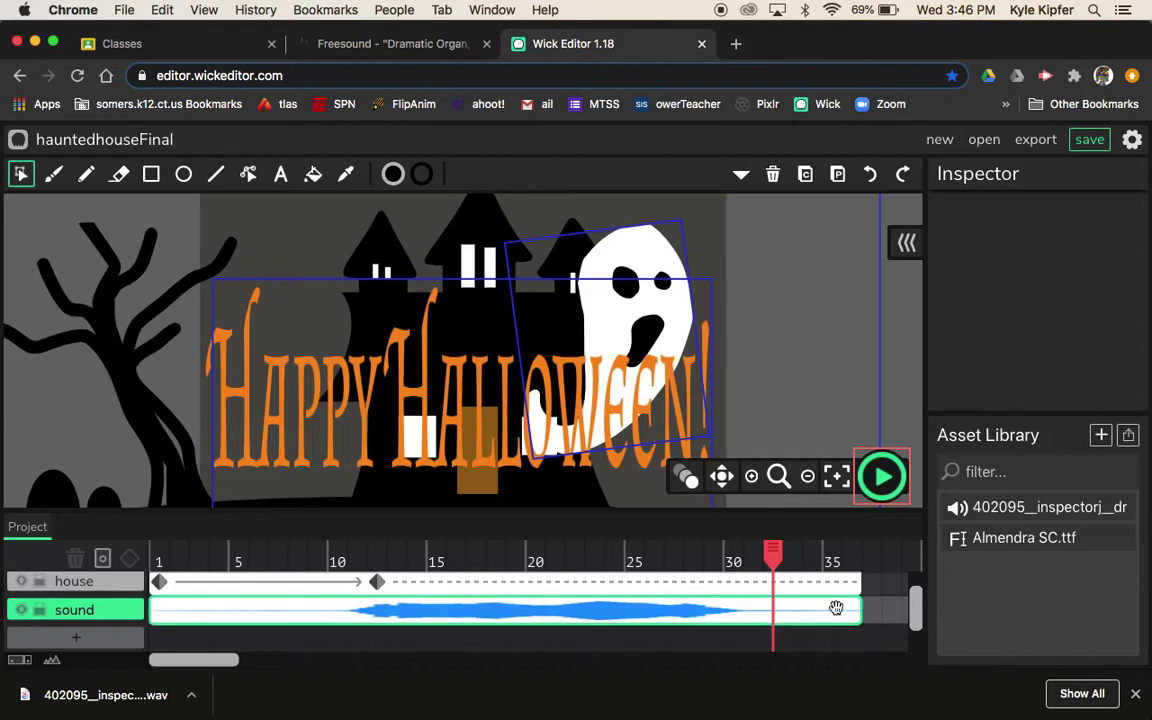
pyautogui.press('BackSpace')
# Scroll the timeline to confirm text, ghost, house and sound layers all end at frame 36.
pyautogui.hscroll(5, 836, 608)
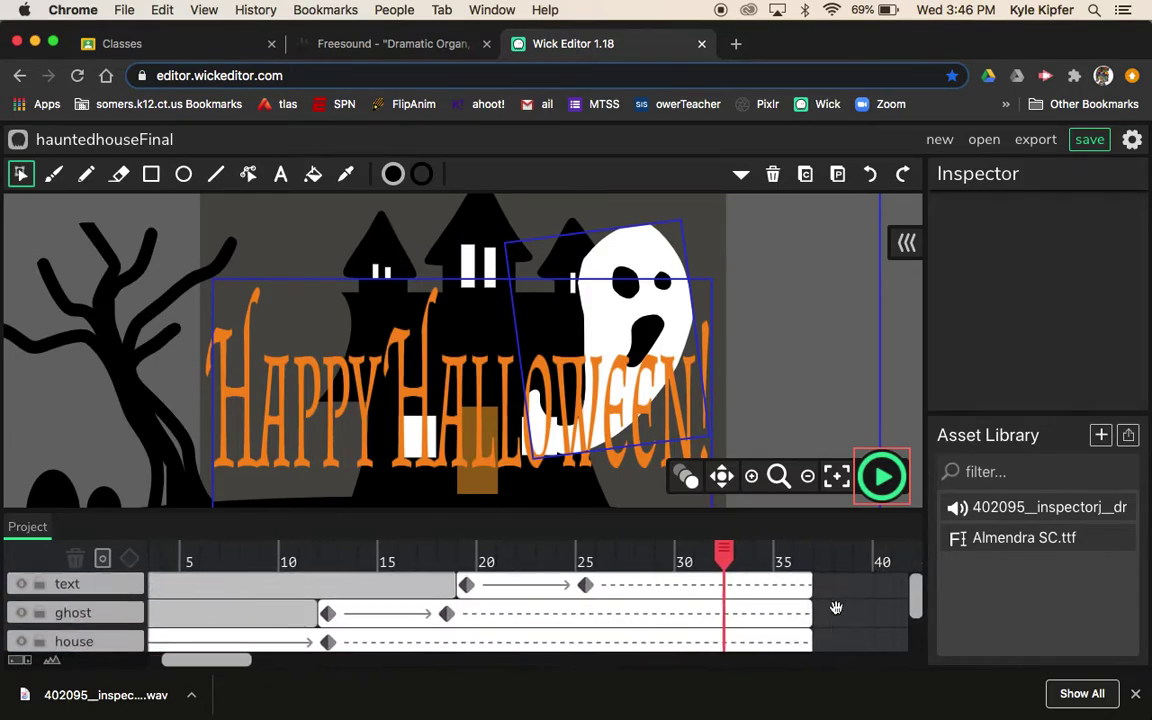
pyautogui.scroll(-2, 836, 608)
pyautogui.hscroll(3, 836, 608)
pyautogui.scroll(2, 836, 608)
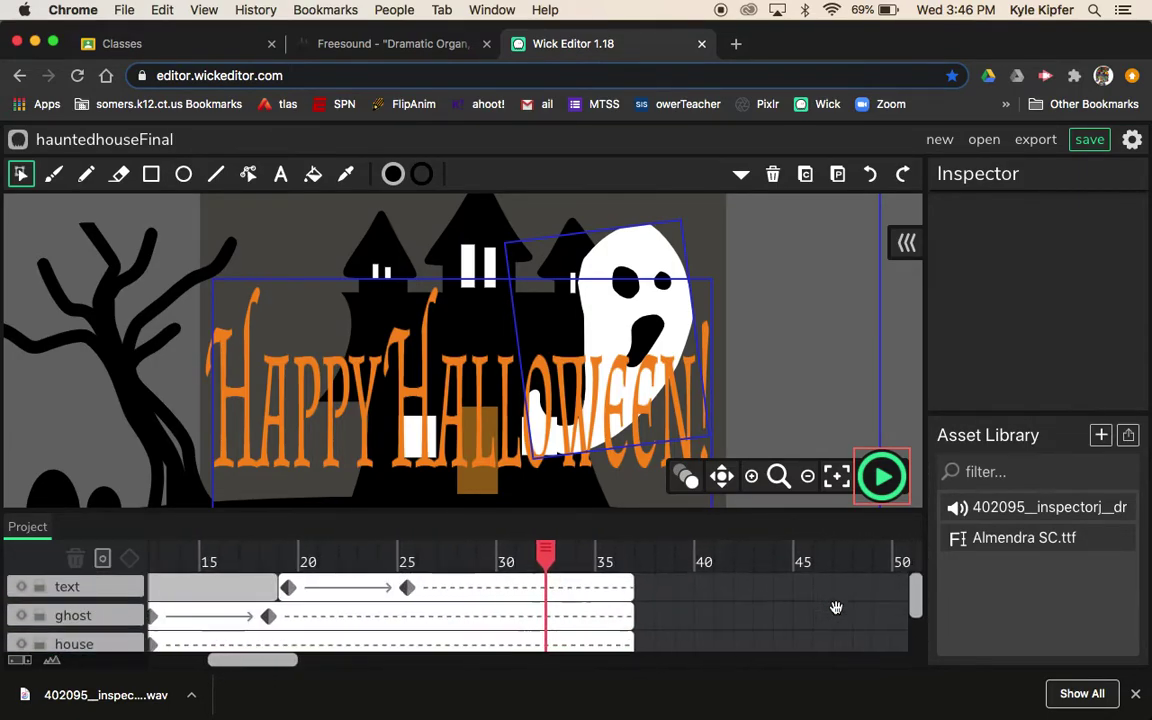
pyautogui.hscroll(2, 836, 608)
pyautogui.scroll(-2, 836, 608)
pyautogui.hscroll(3, 836, 608)
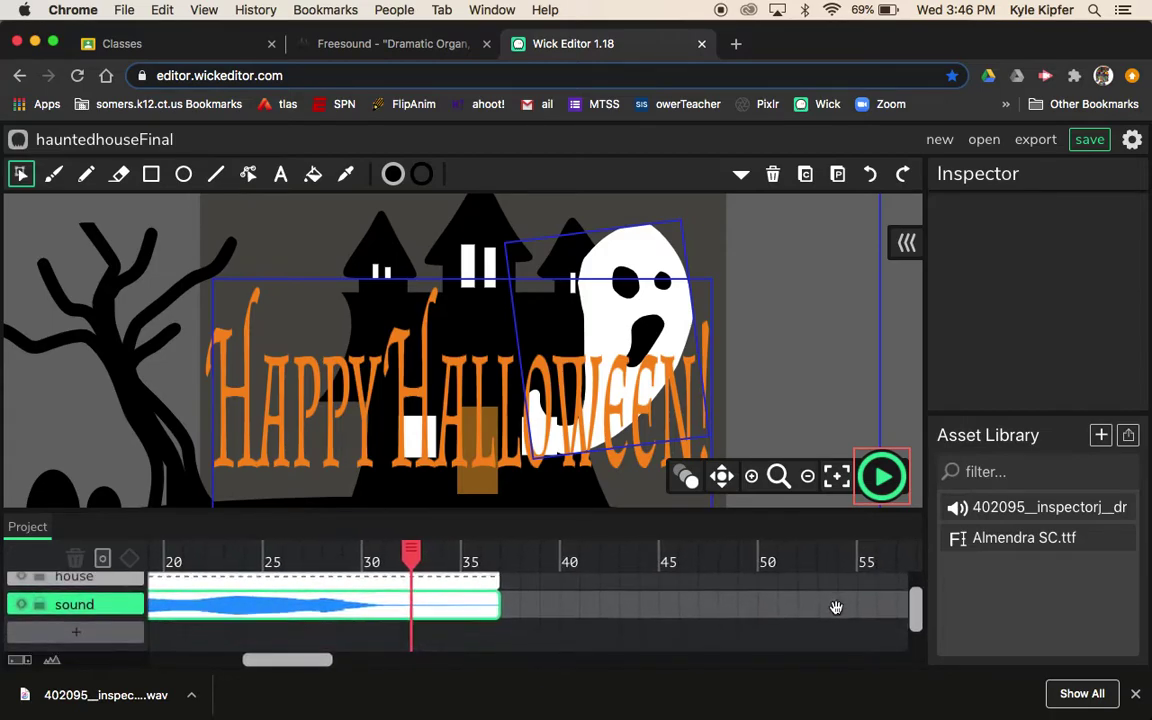
pyautogui.scroll(2, 635, 636)
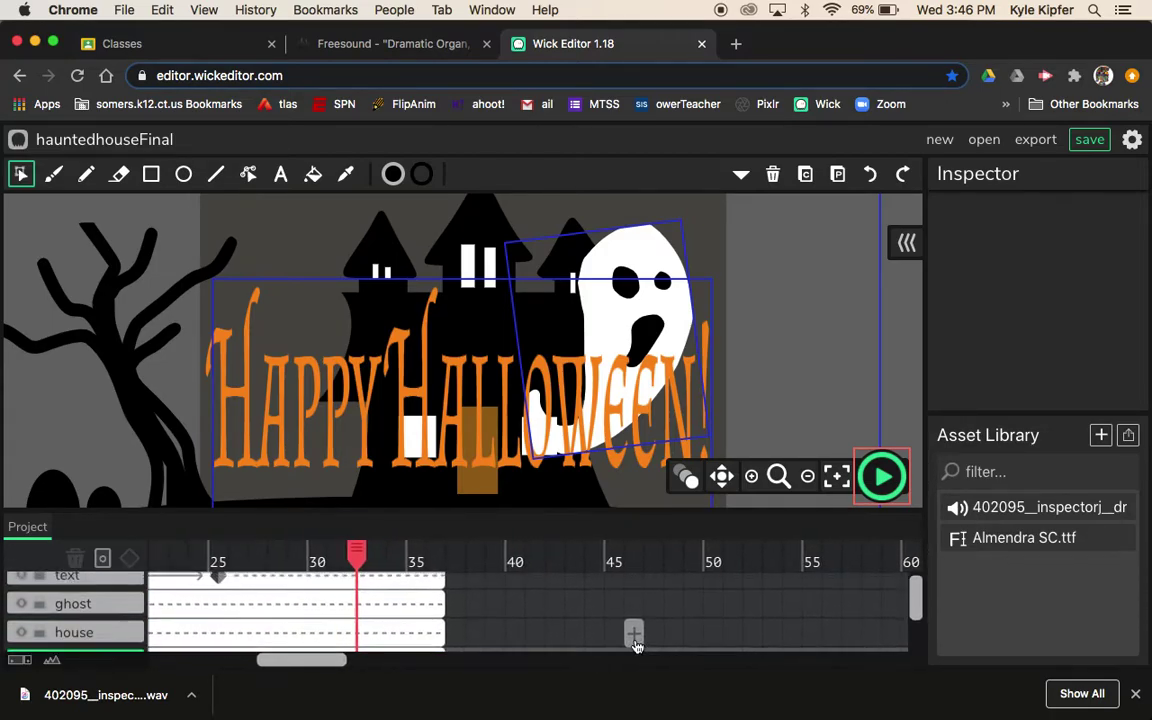
pyautogui.hscroll(-2, 636, 645)
pyautogui.scroll(-2, 636, 645)
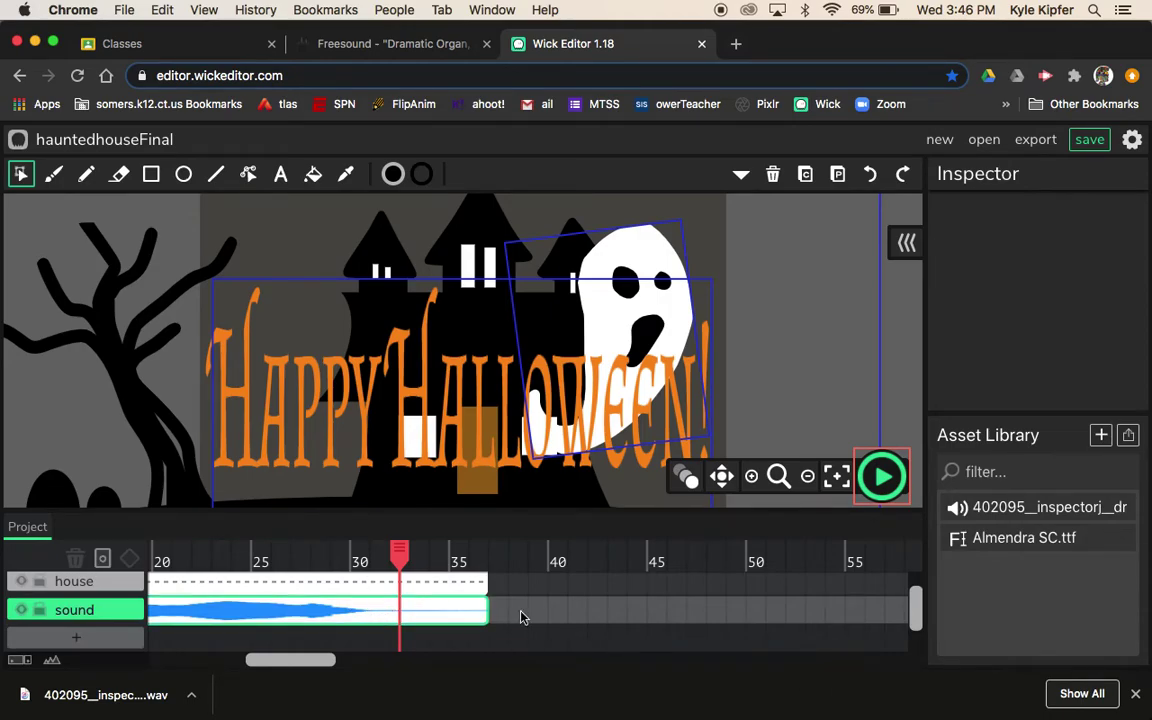
pyautogui.hscroll(-5, 265, 598)
pyautogui.scroll(1, 265, 598)
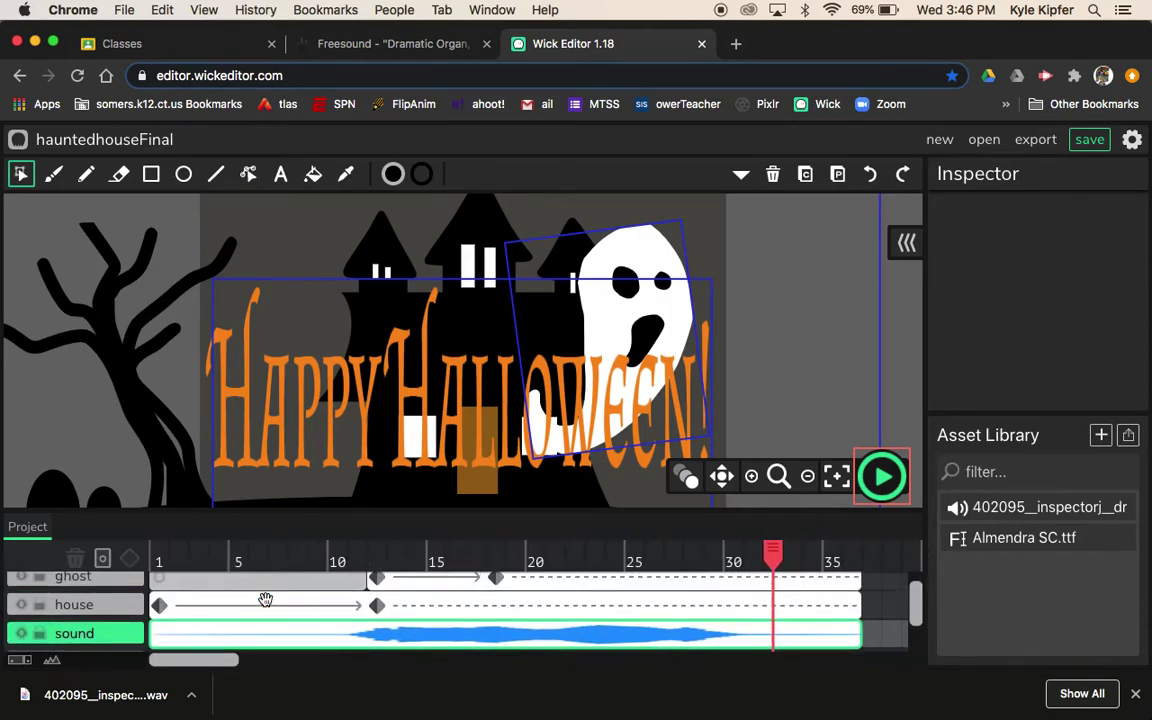
pyautogui.hscroll(4, 265, 598)
pyautogui.scroll(-1, 265, 598)
pyautogui.hscroll(1, 265, 598)
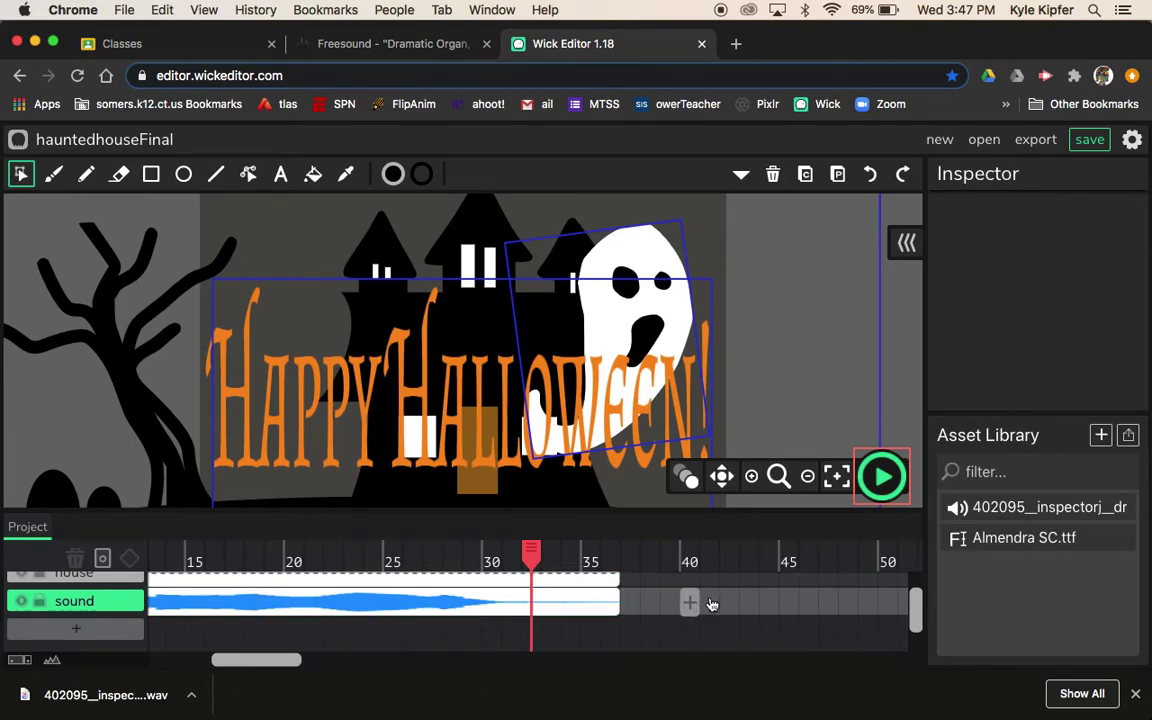
pyautogui.hscroll(-1, 630, 602)
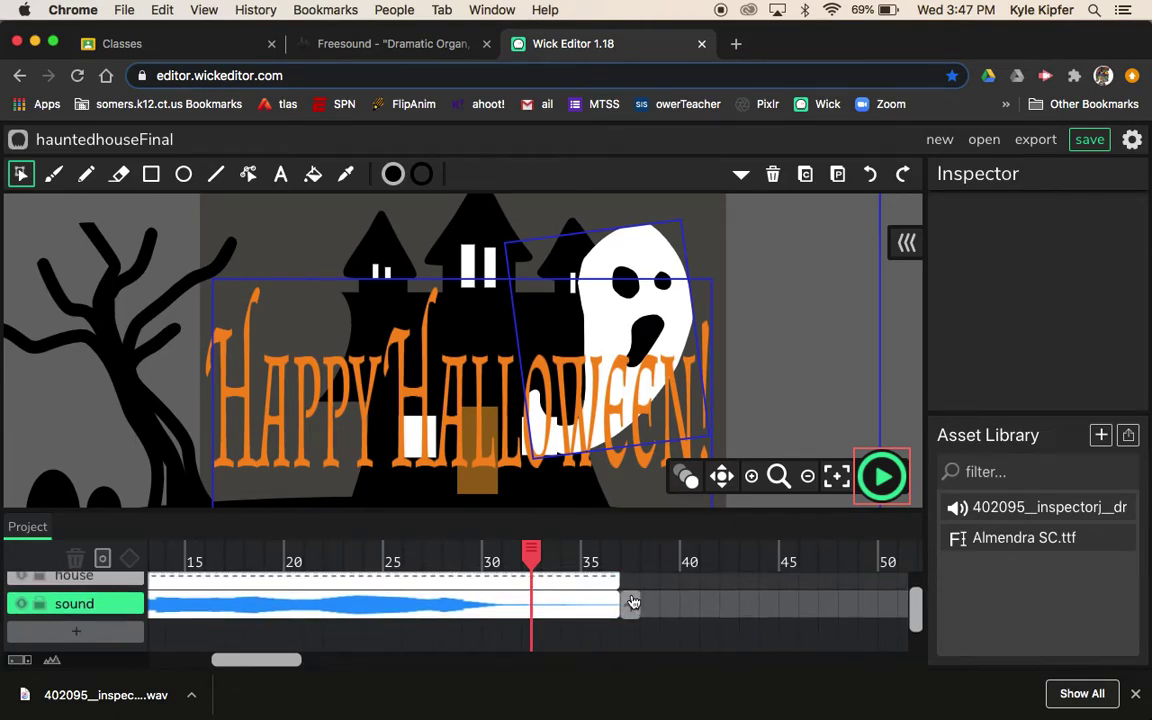
pyautogui.scroll(2, 633, 600)
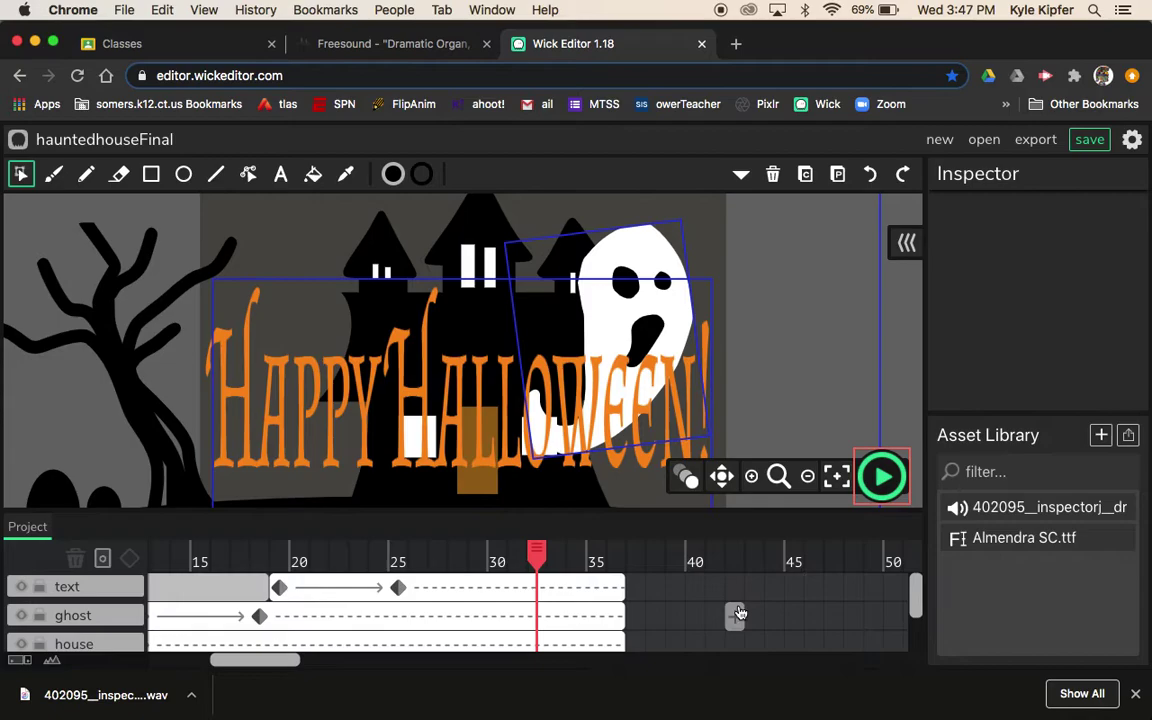
# Extend the text, ghost, house and sound layers each to frame 60.
pyautogui.hscroll(3, 738, 613)
pyautogui.hscroll(6, 741, 613)
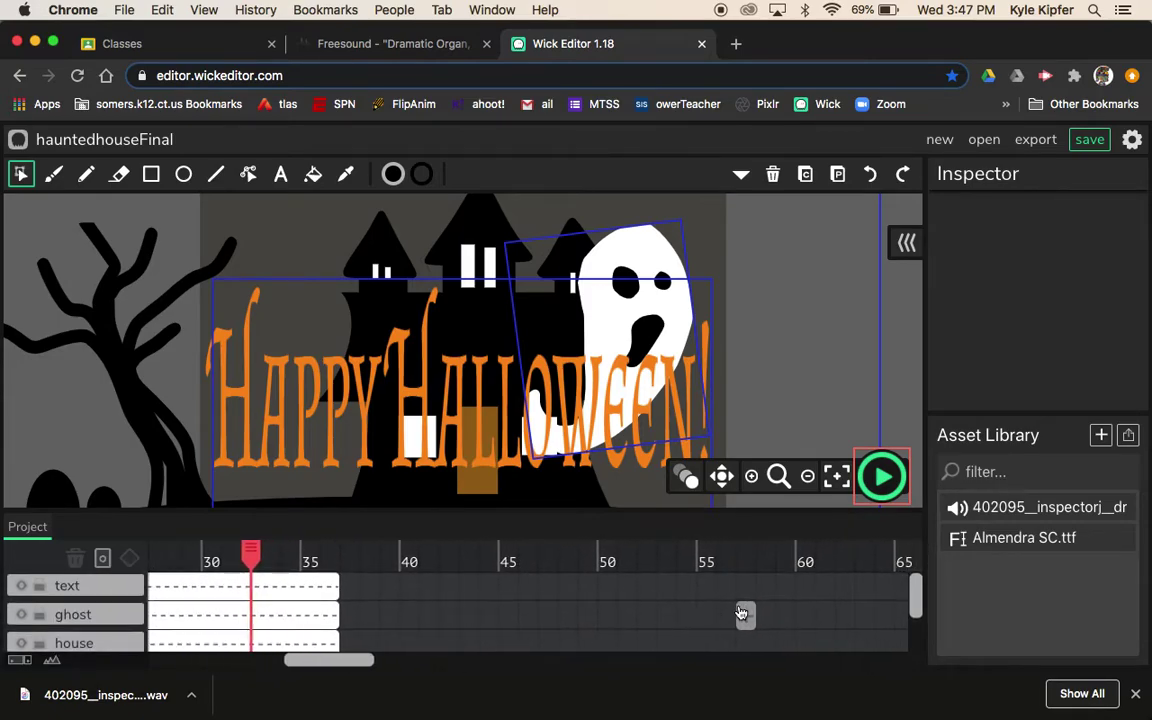
pyautogui.hscroll(1, 741, 614)
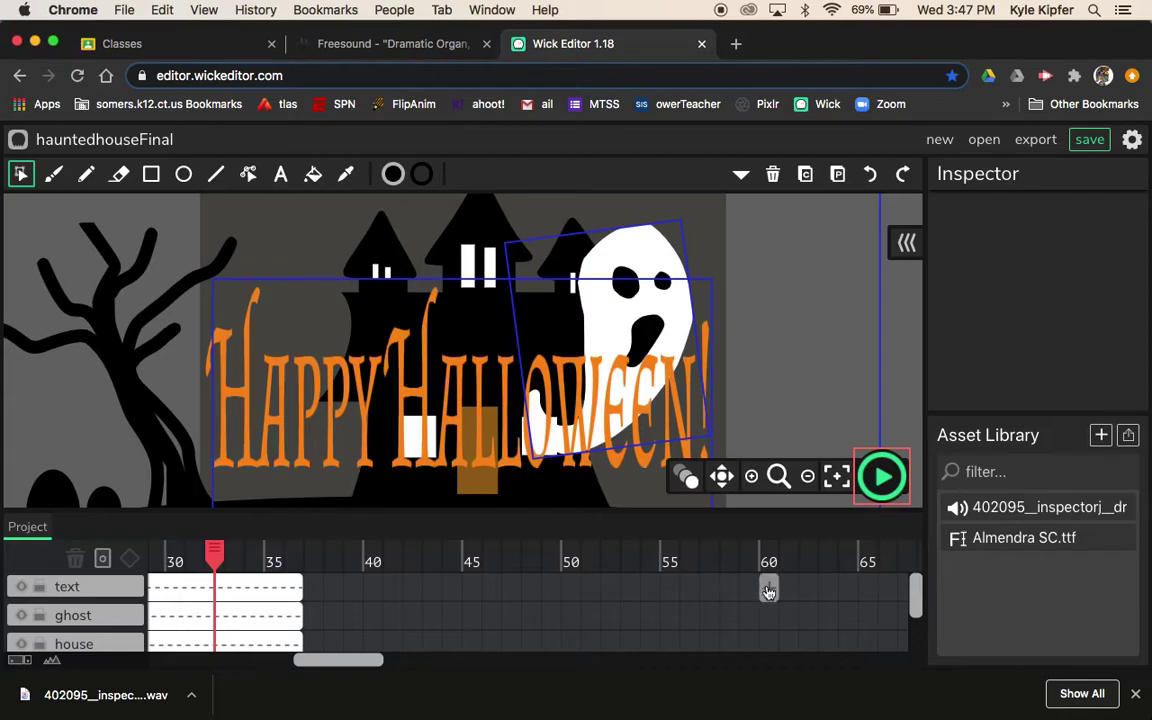
pyautogui.click(768, 589)
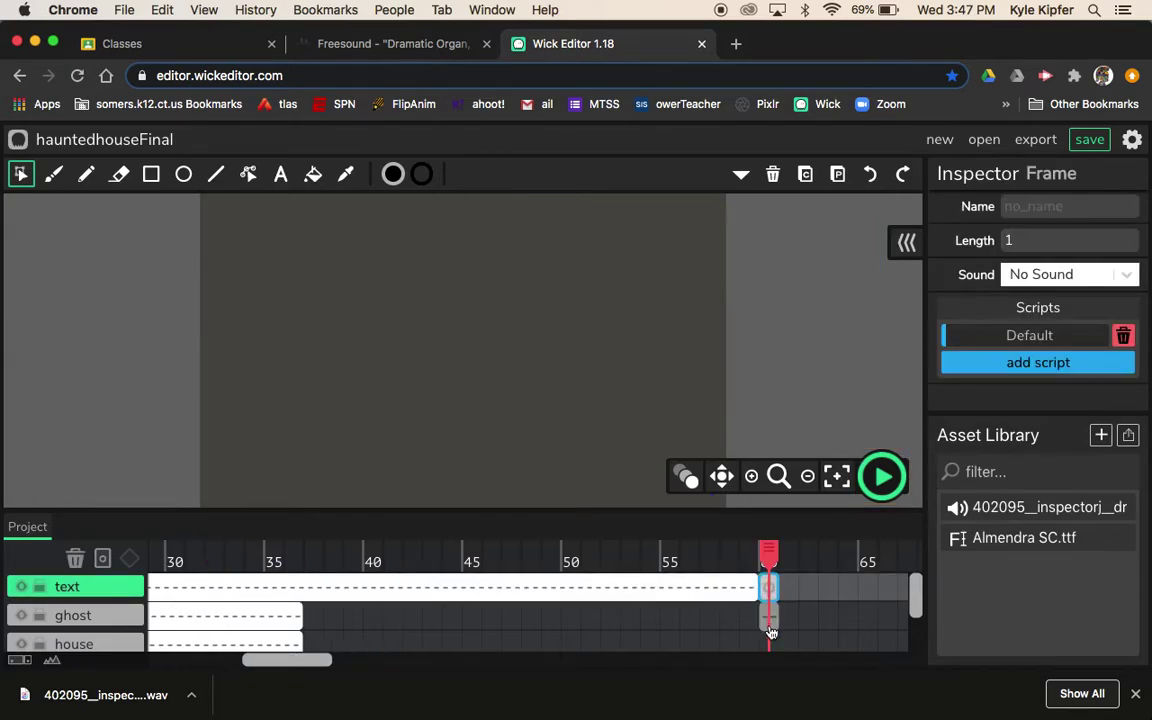
pyautogui.click(770, 618)
pyautogui.scroll(-2, 771, 624)
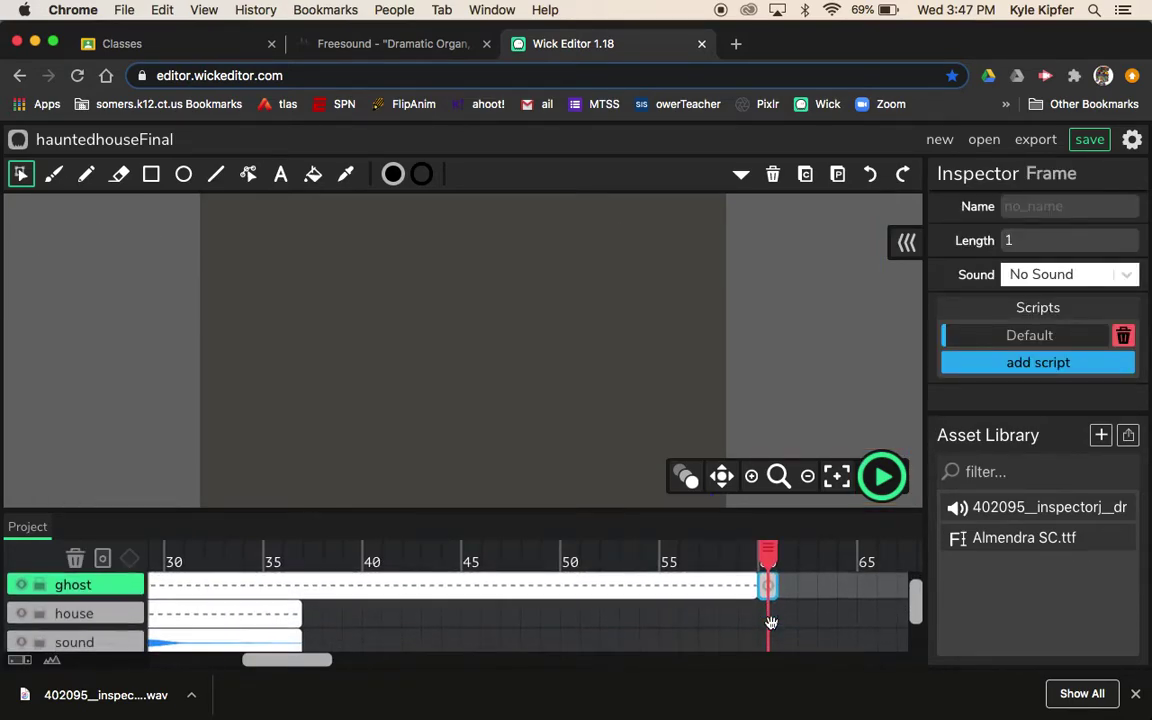
pyautogui.click(766, 622)
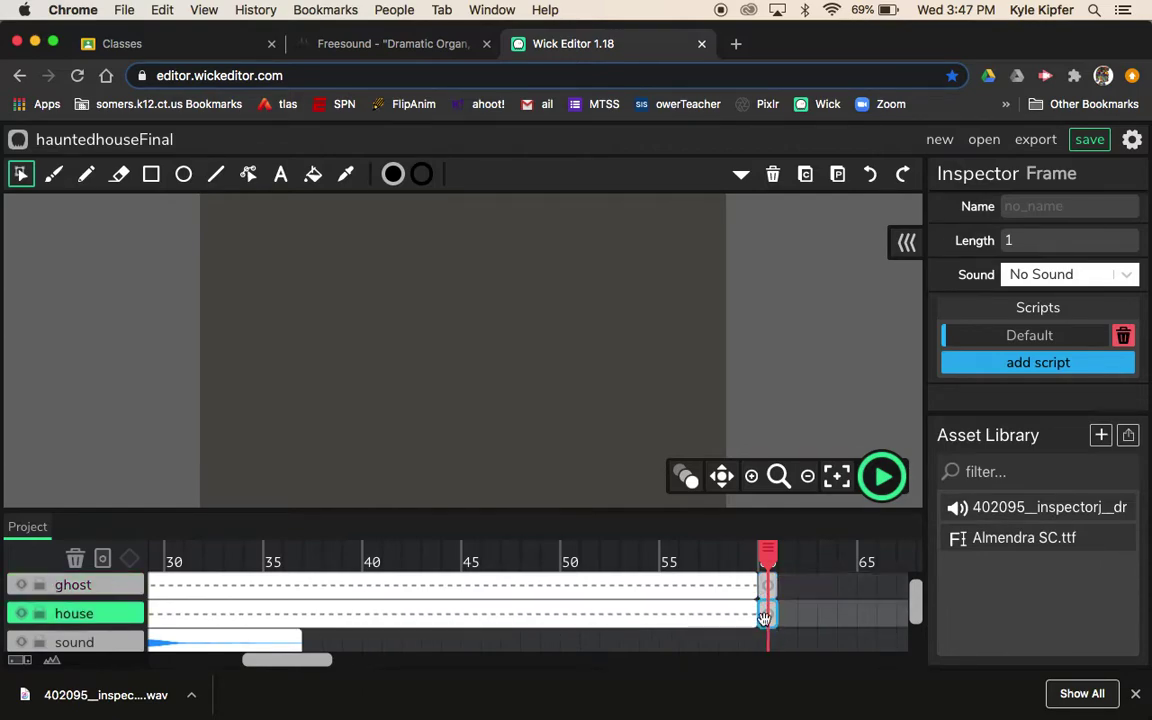
pyautogui.scroll(-2, 764, 625)
pyautogui.click(763, 622)
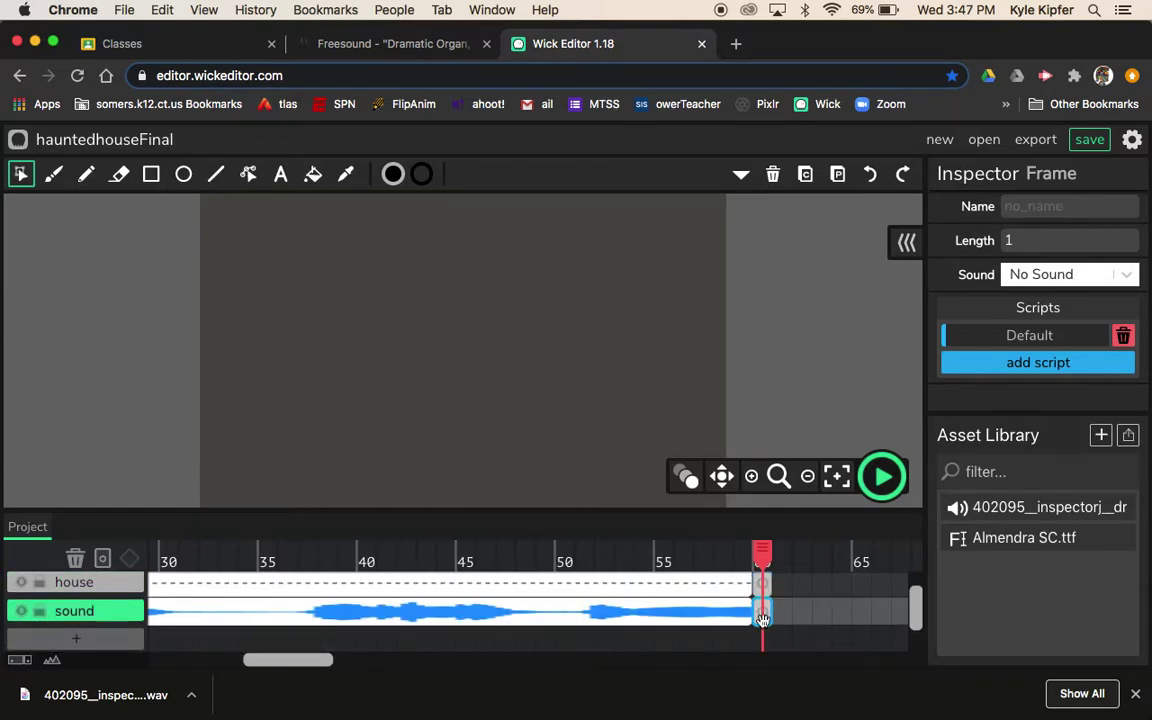
# Select the lengthened sound frame and scroll the timeline to review the organ waveform.
pyautogui.click(620, 615)
pyautogui.scroll(2, 622, 620)
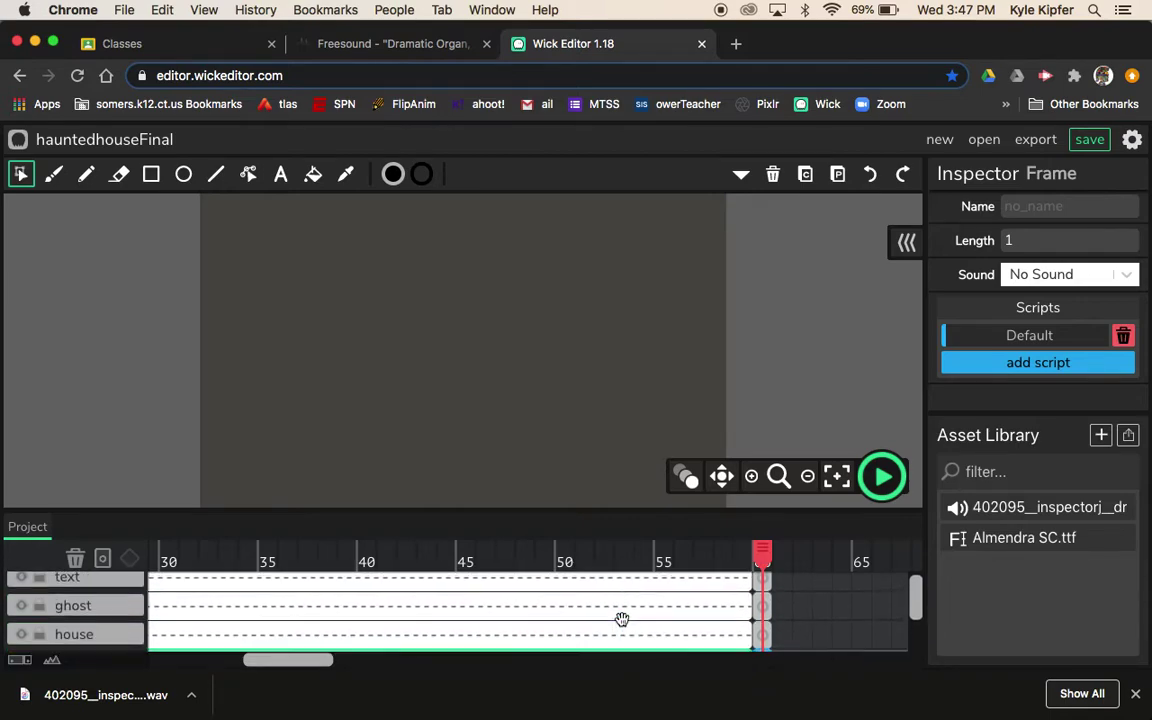
pyautogui.hscroll(2, 622, 620)
pyautogui.scroll(-2, 622, 620)
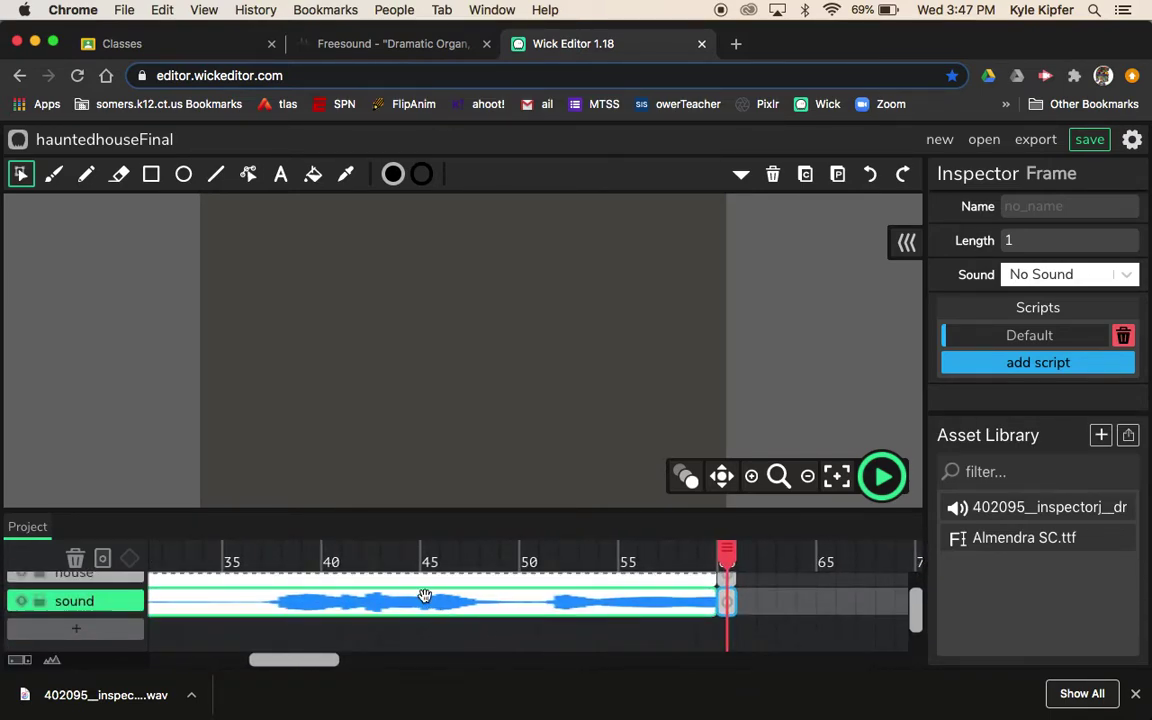
pyautogui.hscroll(-8, 370, 604)
pyautogui.hscroll(-6, 361, 601)
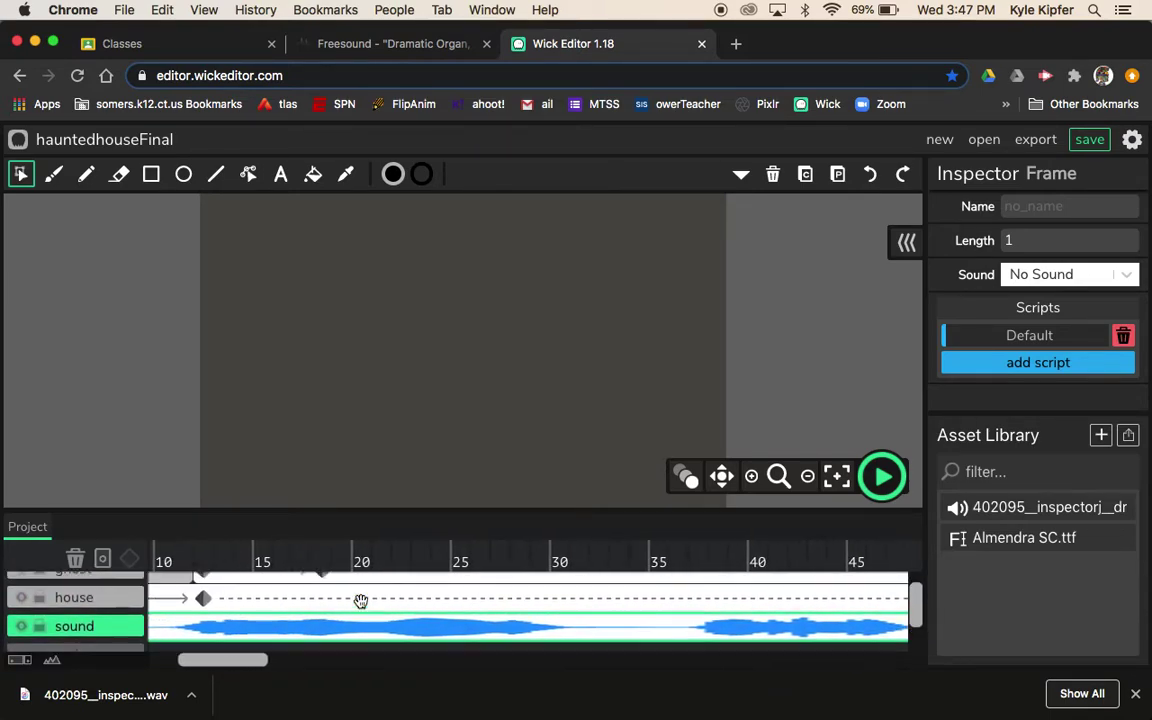
pyautogui.scroll(2, 361, 601)
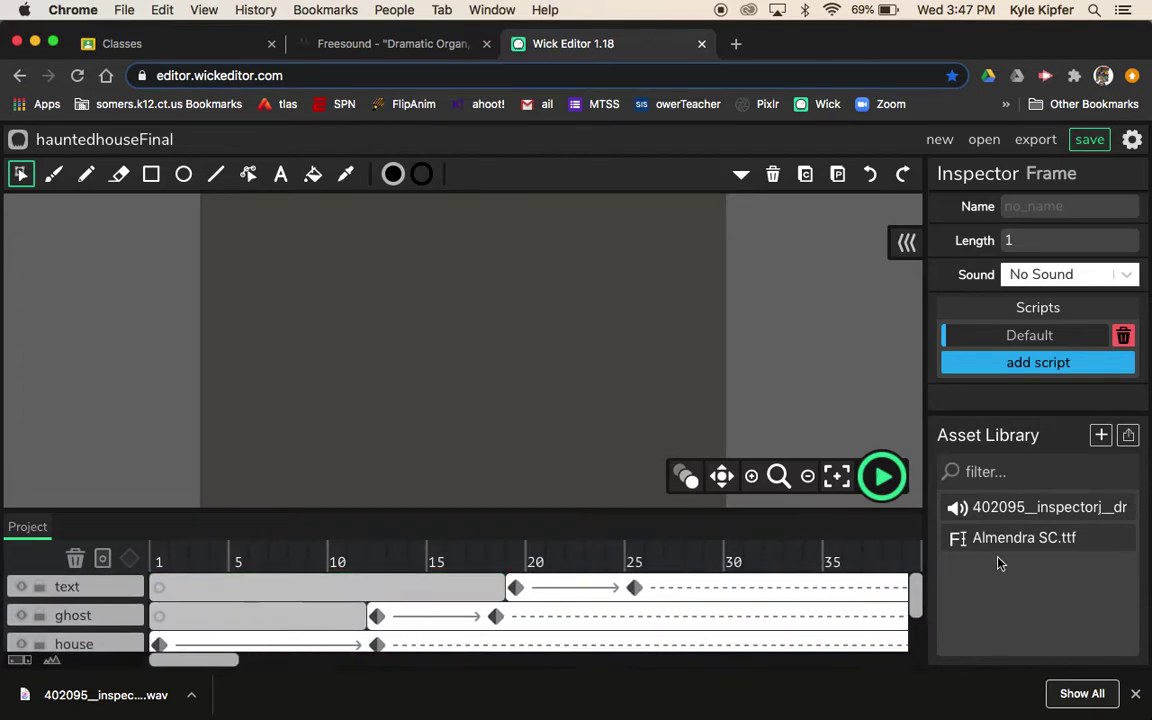
# Check that the ghost and text layers' frames reach frame 60.
pyautogui.click(843, 620)
pyautogui.hscroll(10, 843, 622)
pyautogui.hscroll(5, 846, 625)
pyautogui.scroll(-2, 846, 625)
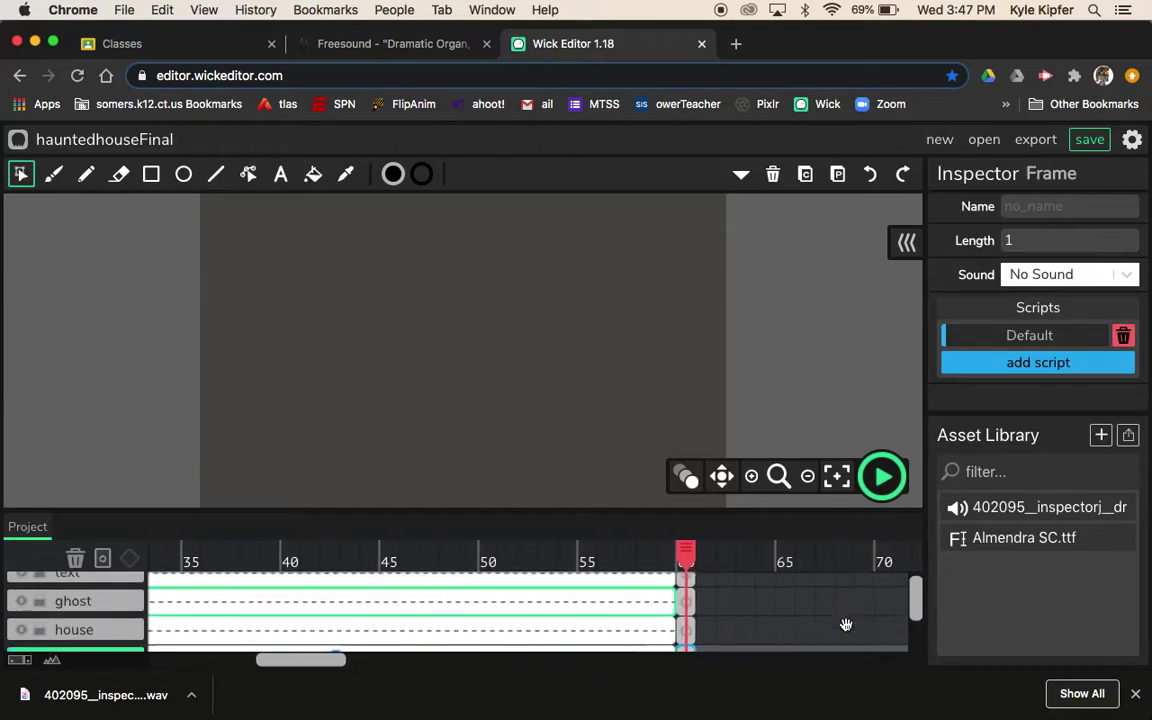
pyautogui.scroll(2, 846, 625)
pyautogui.click(705, 588)
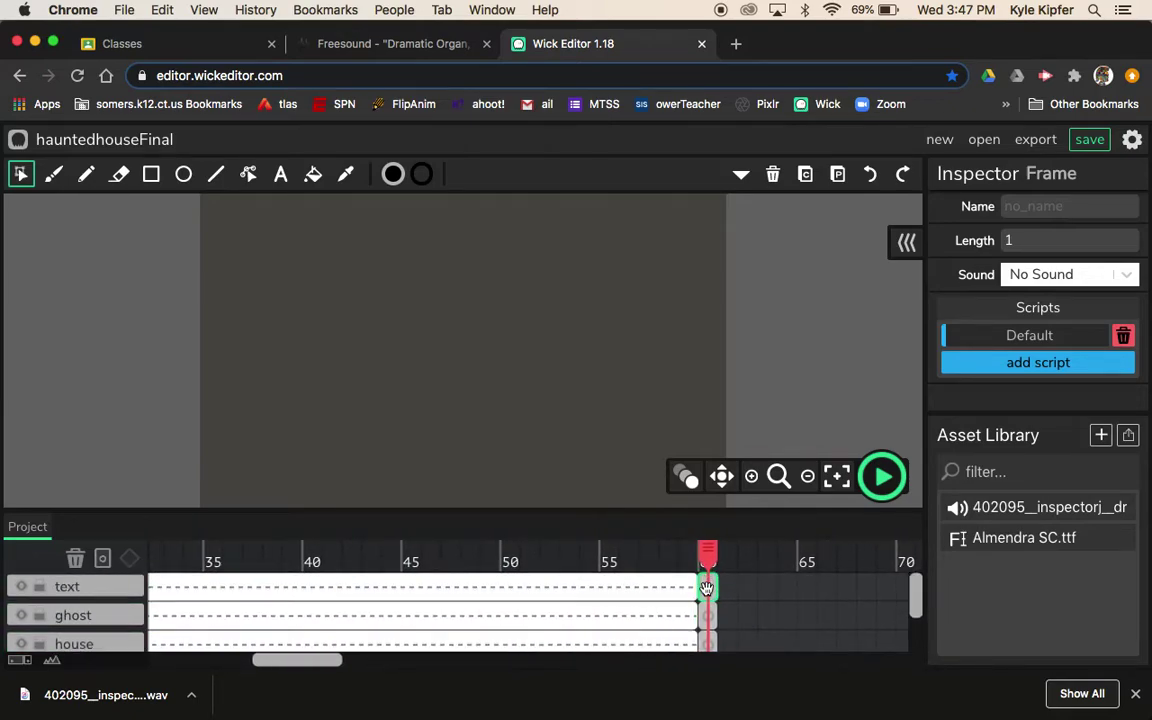
pyautogui.click(706, 588)
pyautogui.click(706, 588)
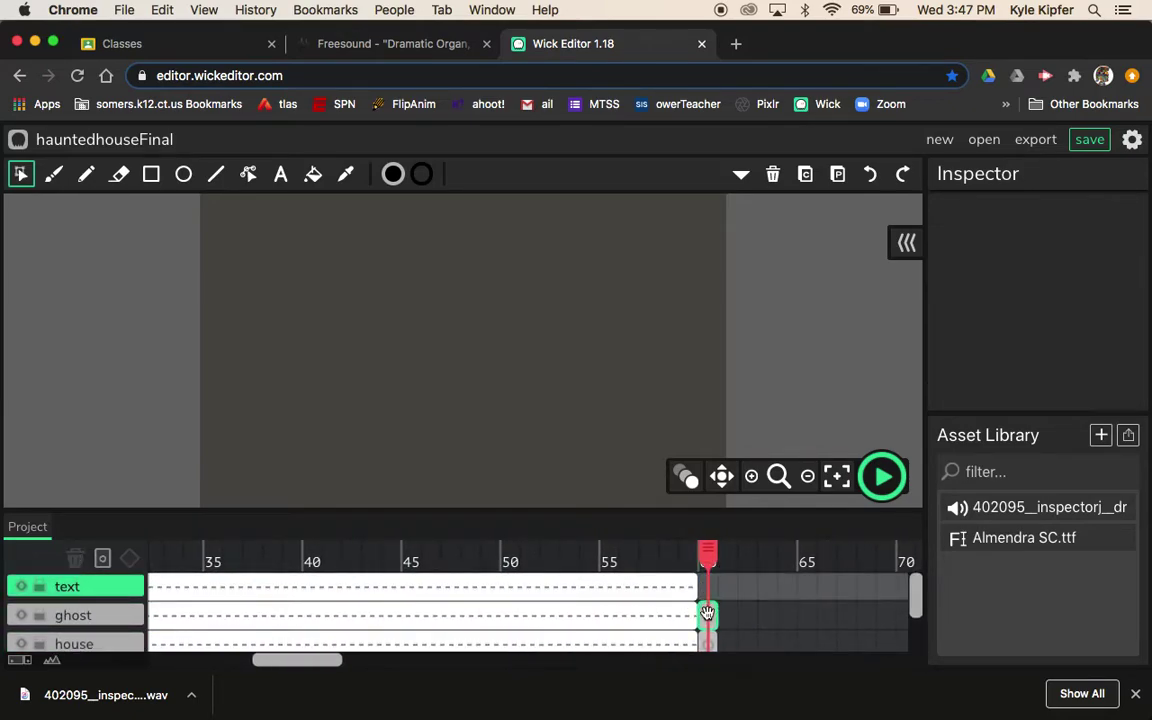
pyautogui.click(707, 613)
pyautogui.click(707, 615)
# Check that the house and sound layers' last frames sit near frame 60.
pyautogui.scroll(-1, 709, 640)
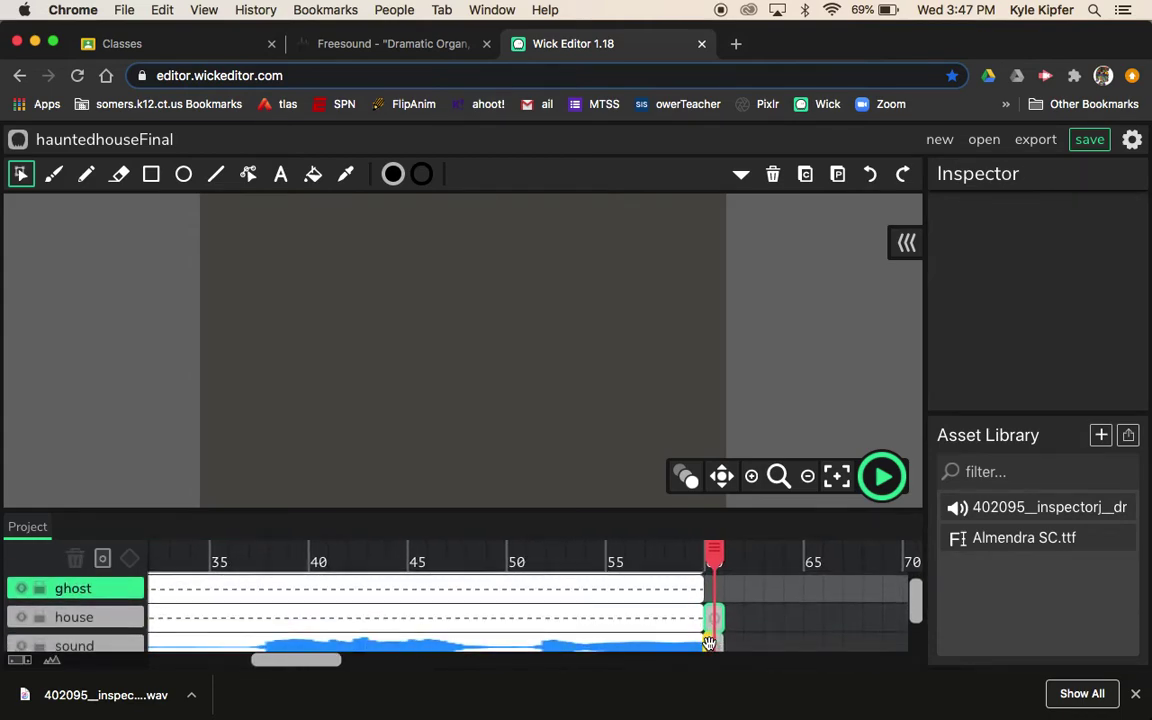
pyautogui.click(716, 616)
pyautogui.click(717, 616)
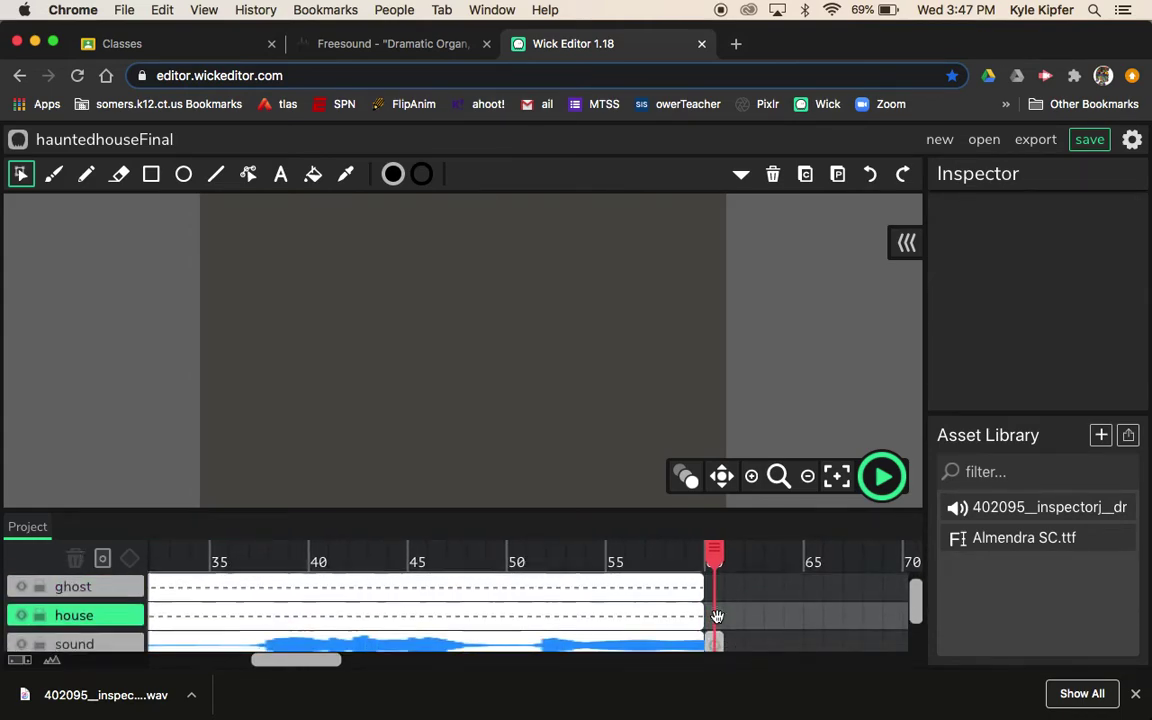
pyautogui.scroll(-2, 717, 616)
pyautogui.click(716, 586)
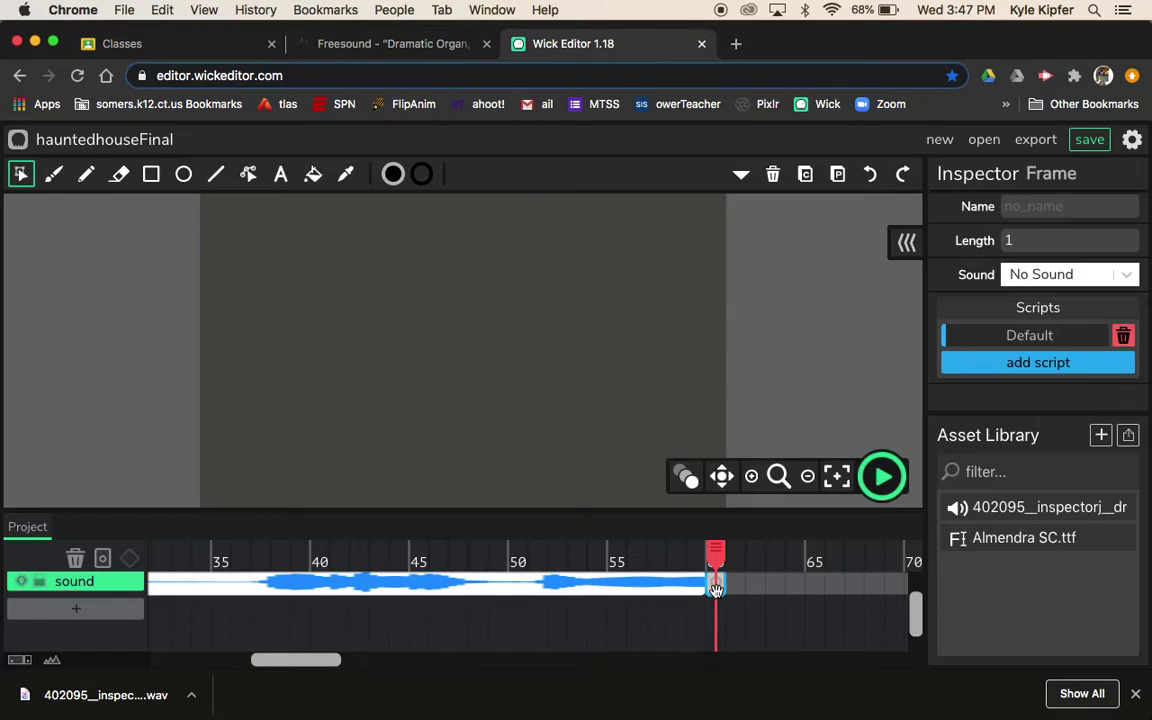
pyautogui.click(716, 590)
pyautogui.scroll(3, 715, 591)
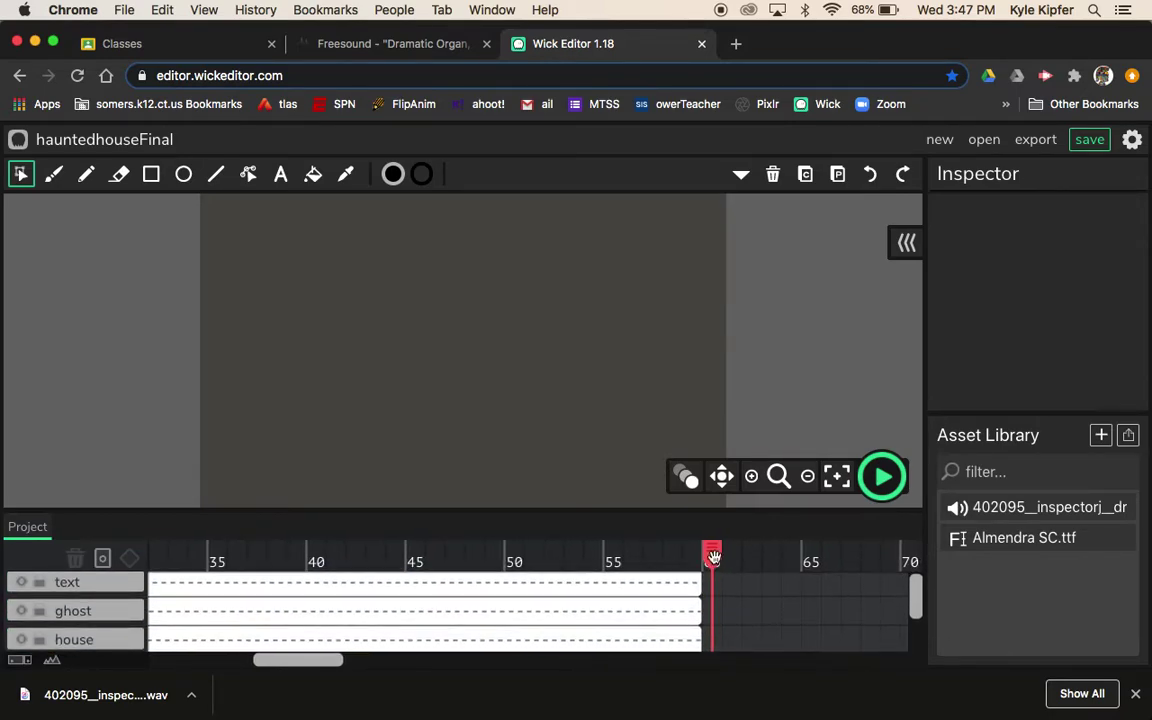
# Scrub the final frames near 60, then drag the playhead back toward frame 1.
pyautogui.moveTo(713, 556); pyautogui.dragTo(690, 553)
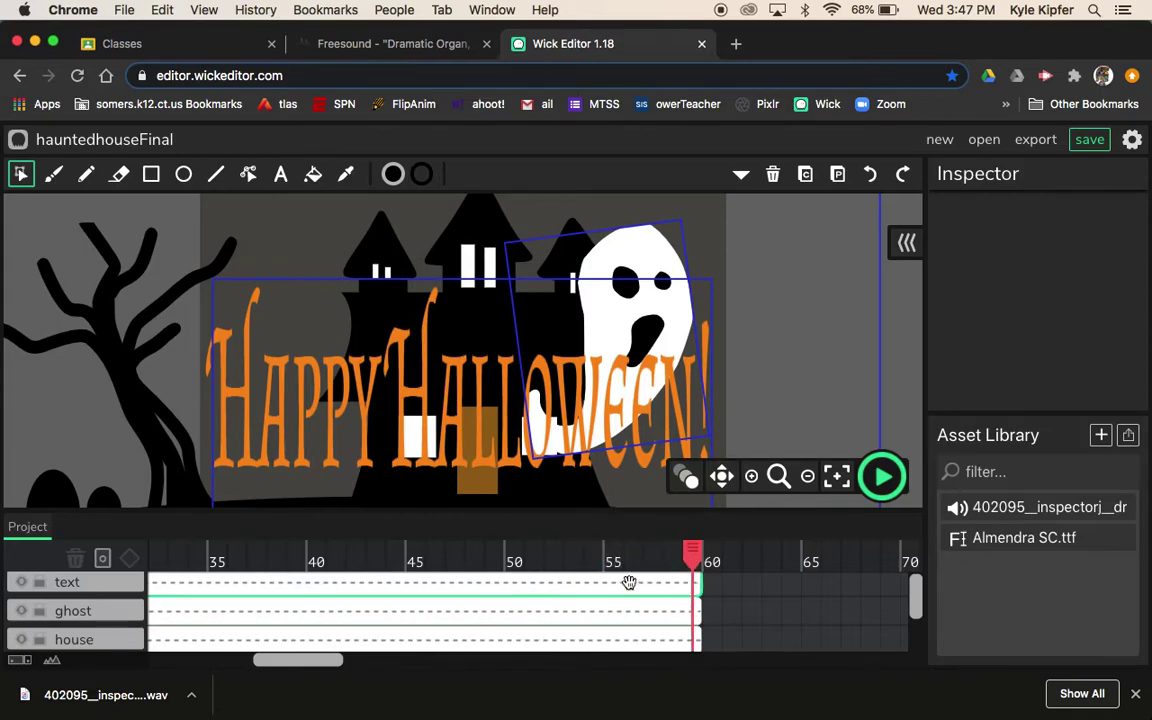
pyautogui.scroll(-3, 728, 596)
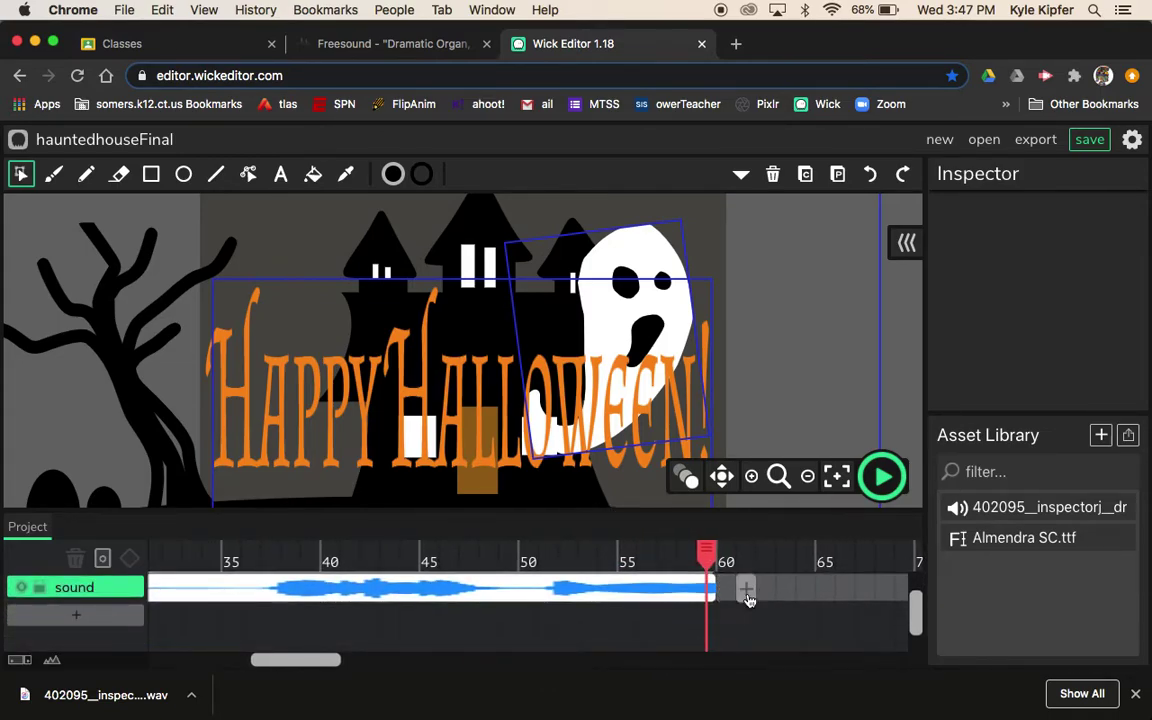
pyautogui.scroll(3, 640, 598)
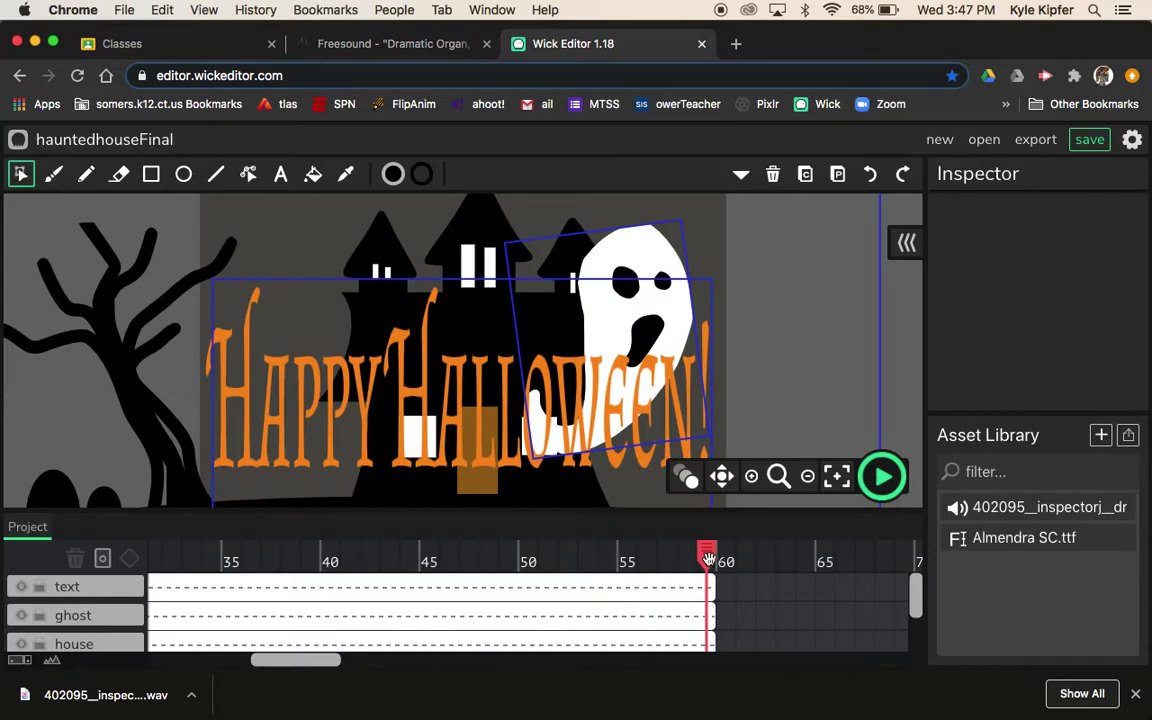
pyautogui.moveTo(708, 558); pyautogui.dragTo(5, 410)
# Rewind to frame 1 and run a short preview, stopping near frame 8.
pyautogui.click(167, 610)
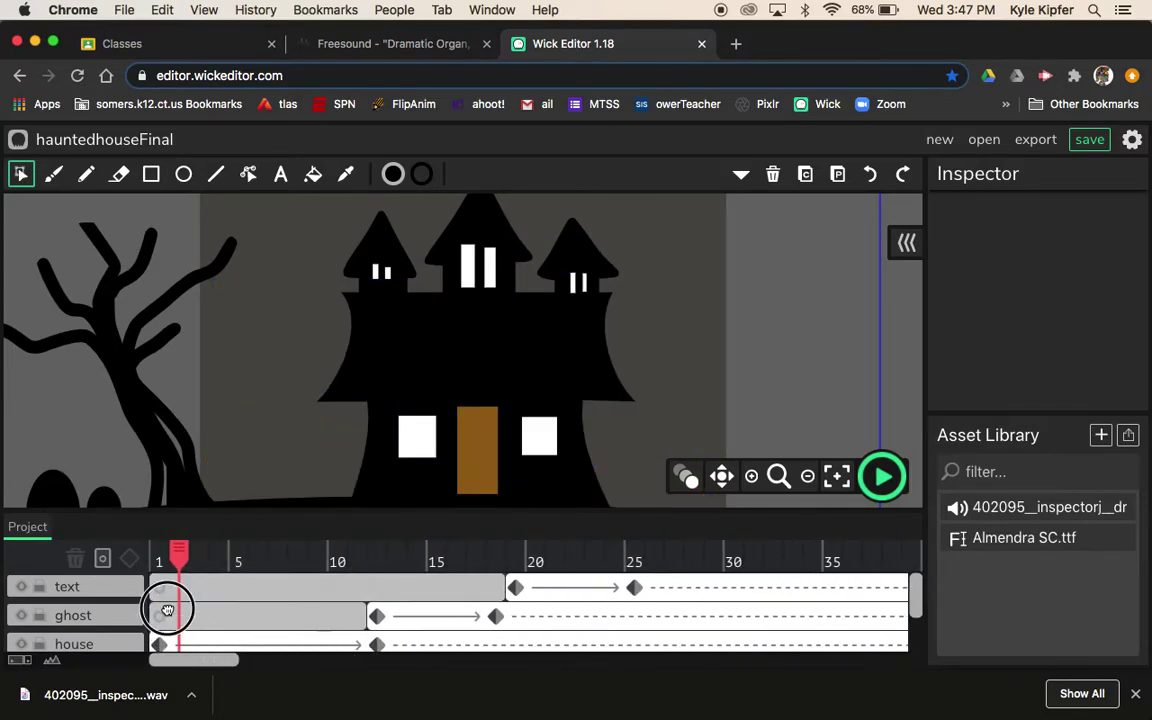
pyautogui.click(156, 572)
pyautogui.click(879, 480)
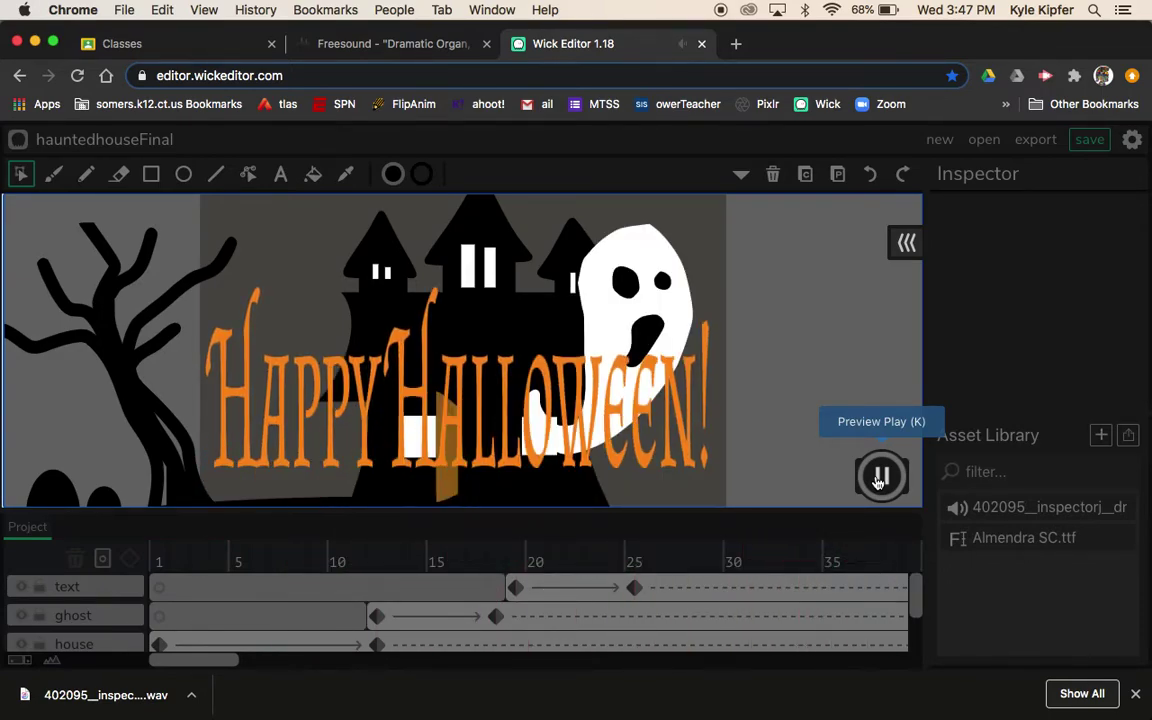
pyautogui.click(880, 478)
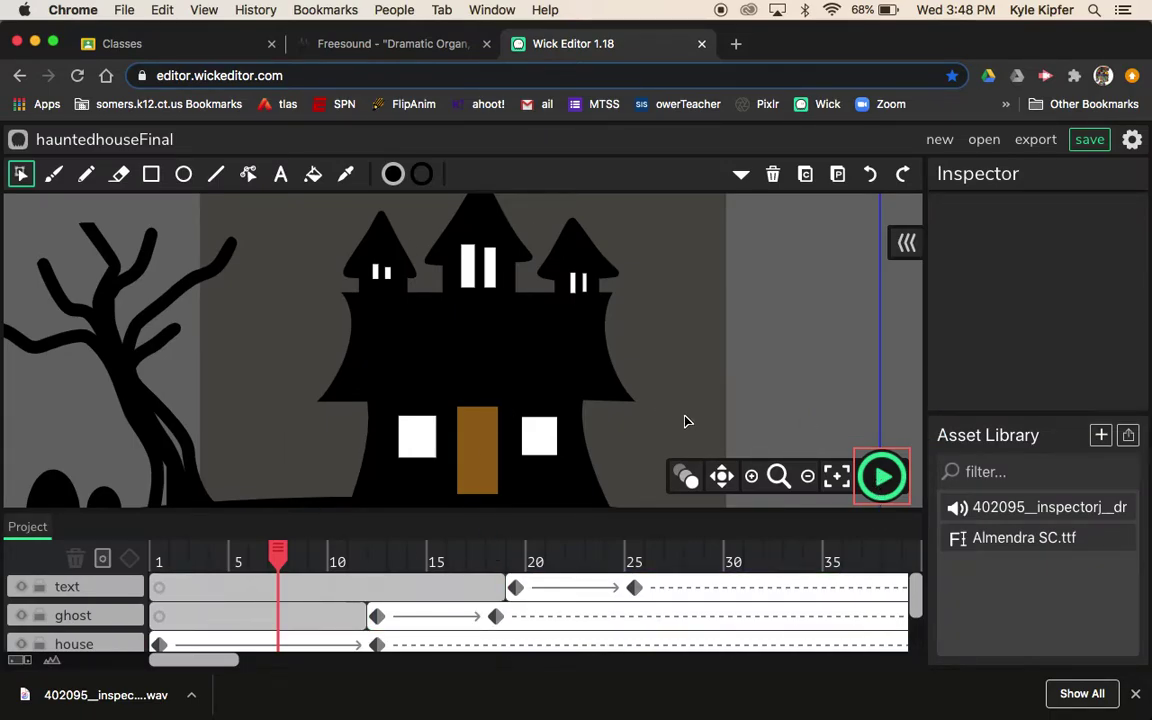
# Zoom the stage out twice to show the full tree and ground, then review the layers' timeline.
pyautogui.click(807, 477)
pyautogui.click(807, 479)
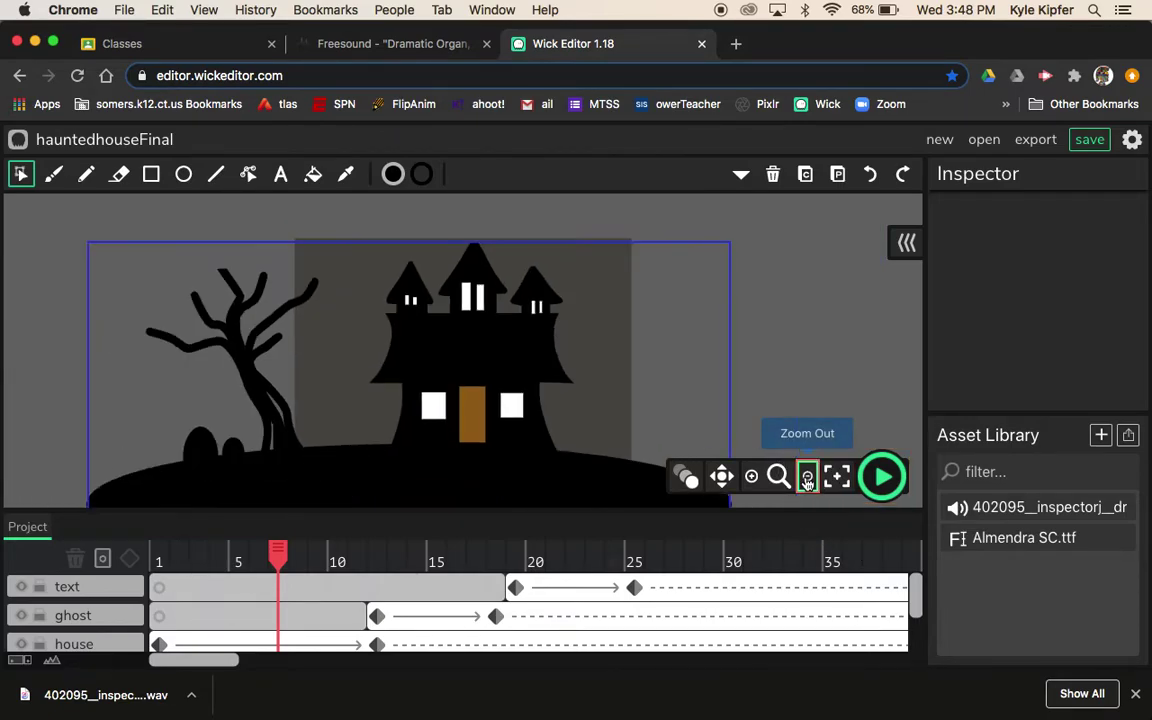
pyautogui.scroll(-1, 445, 576)
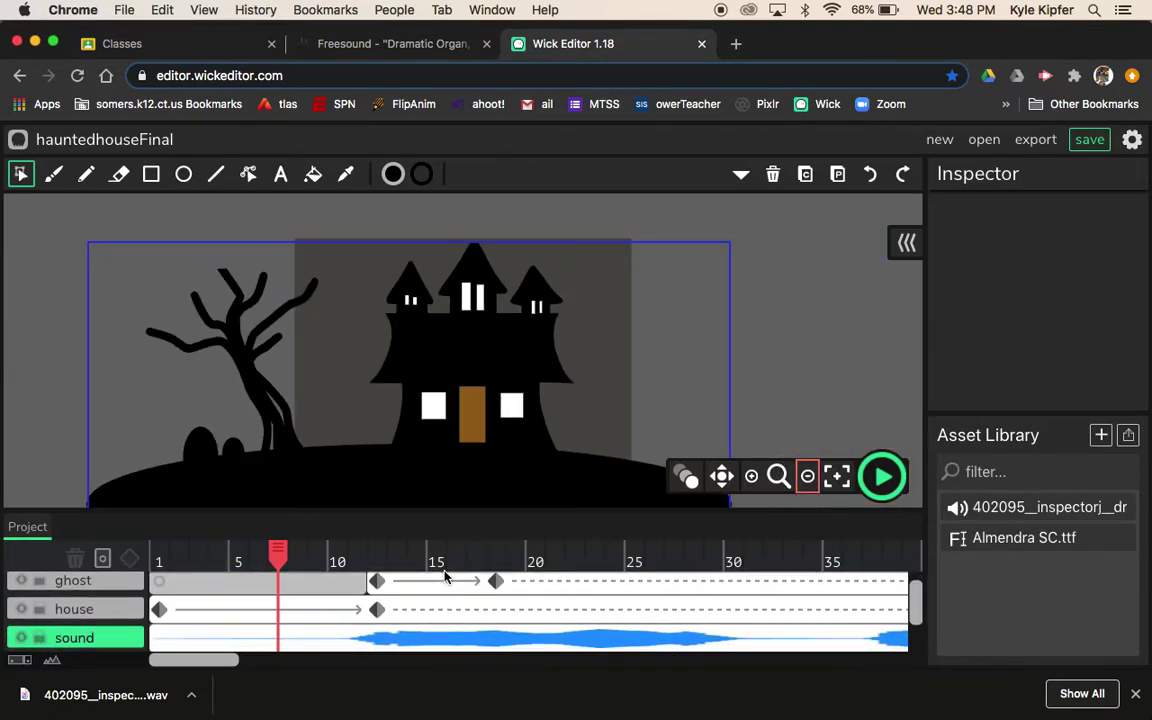
pyautogui.hscroll(5, 594, 607)
pyautogui.scroll(1, 594, 607)
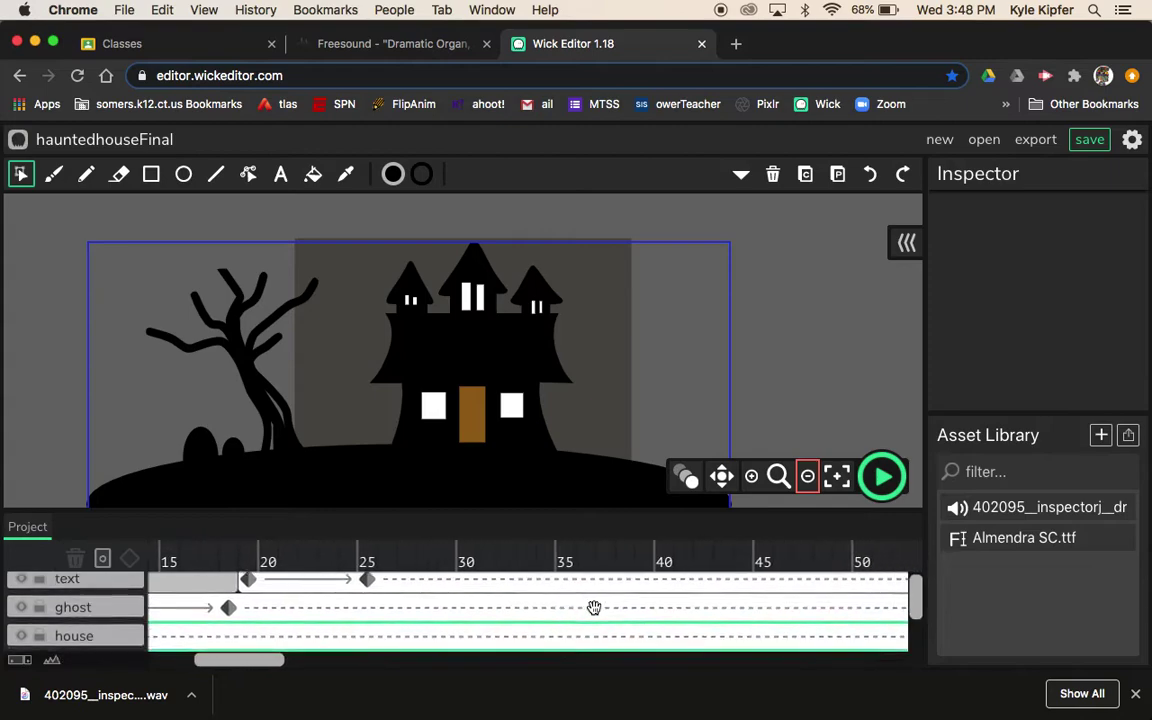
pyautogui.hscroll(5, 594, 607)
pyautogui.hscroll(-10, 594, 607)
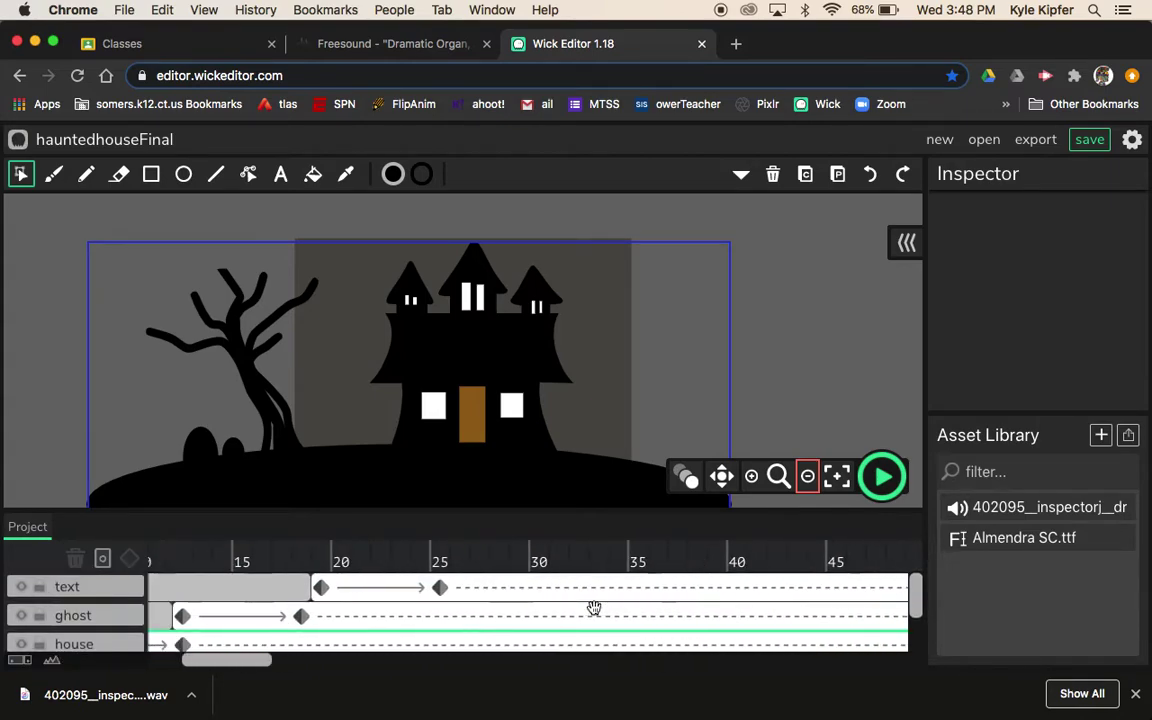
# Inside the house clip, stretch the last frame from 7 to 30 frames, ending near frame 60.
pyautogui.click(487, 475)
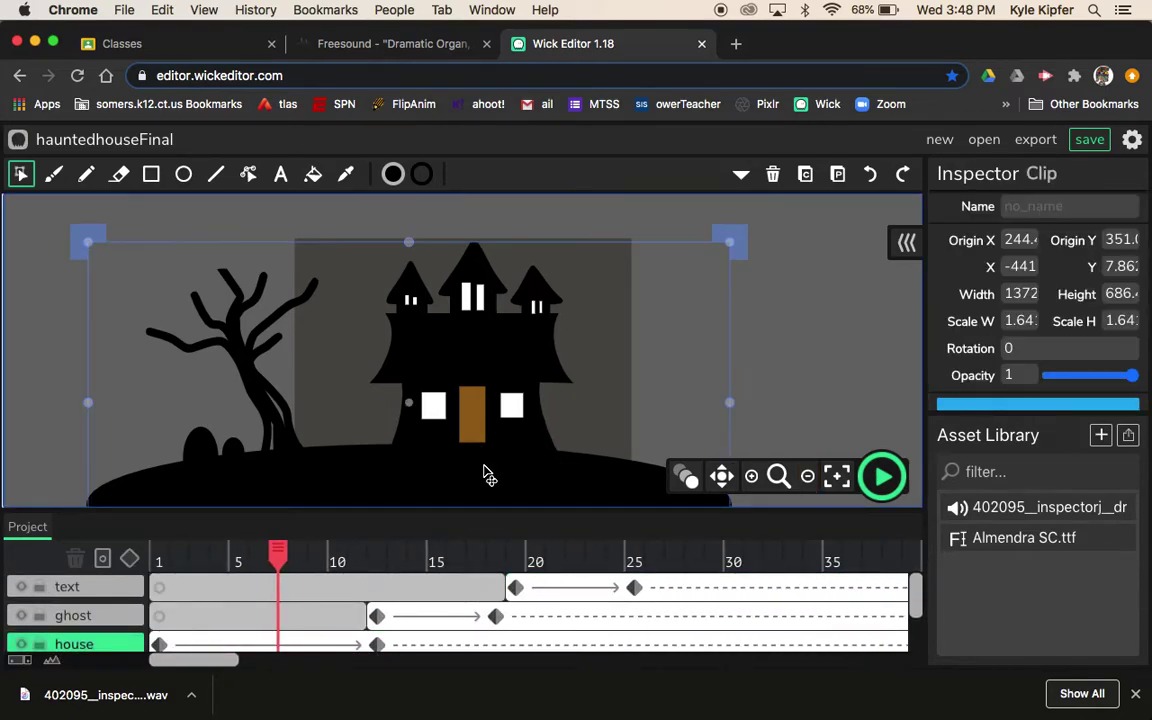
pyautogui.doubleClick(487, 475)
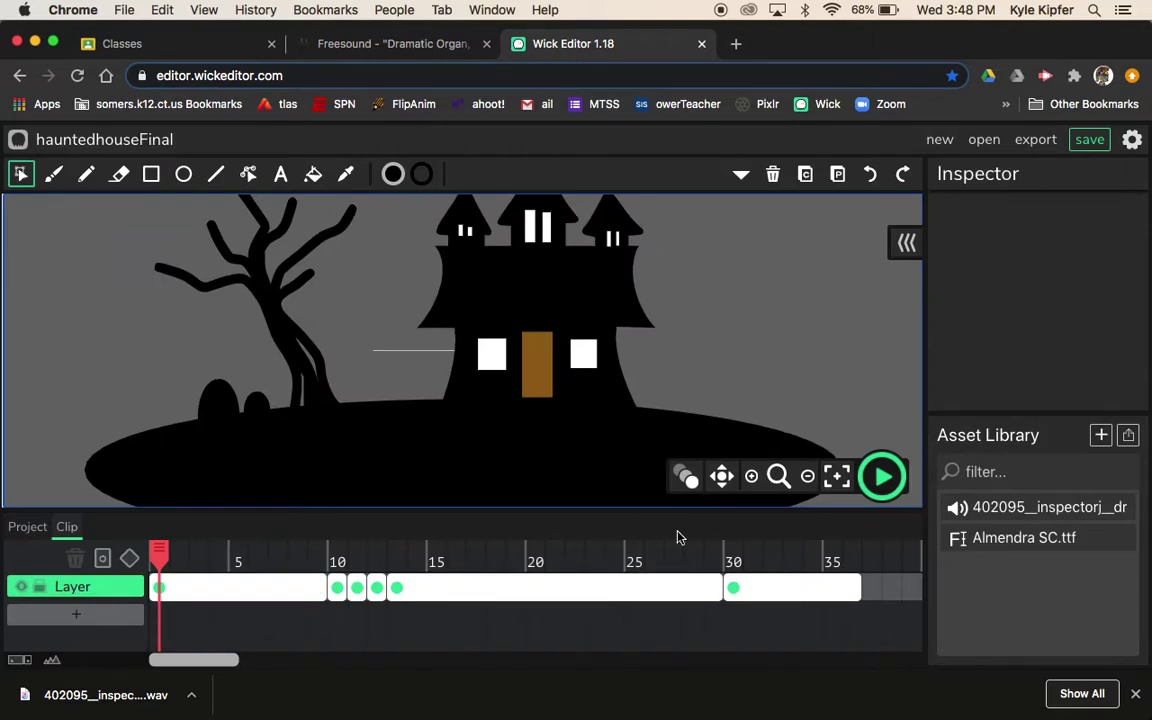
pyautogui.hscroll(8, 831, 600)
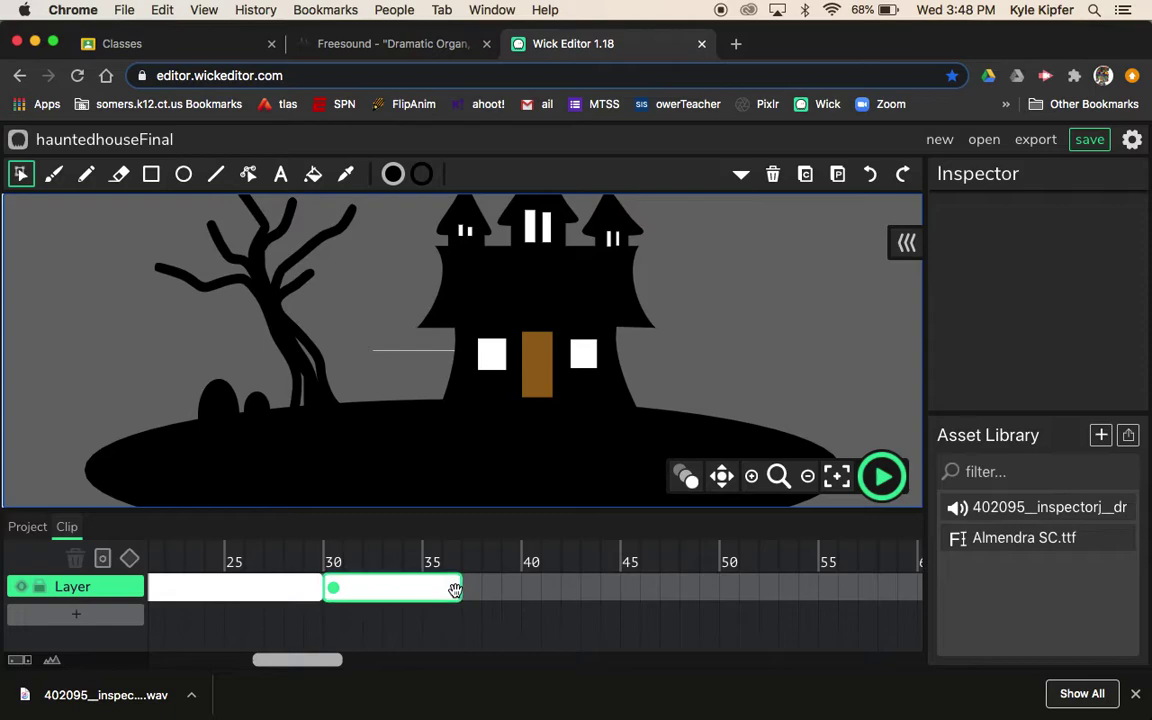
pyautogui.moveTo(460, 592); pyautogui.dragTo(718, 587)
pyautogui.hscroll(-10, 571, 609)
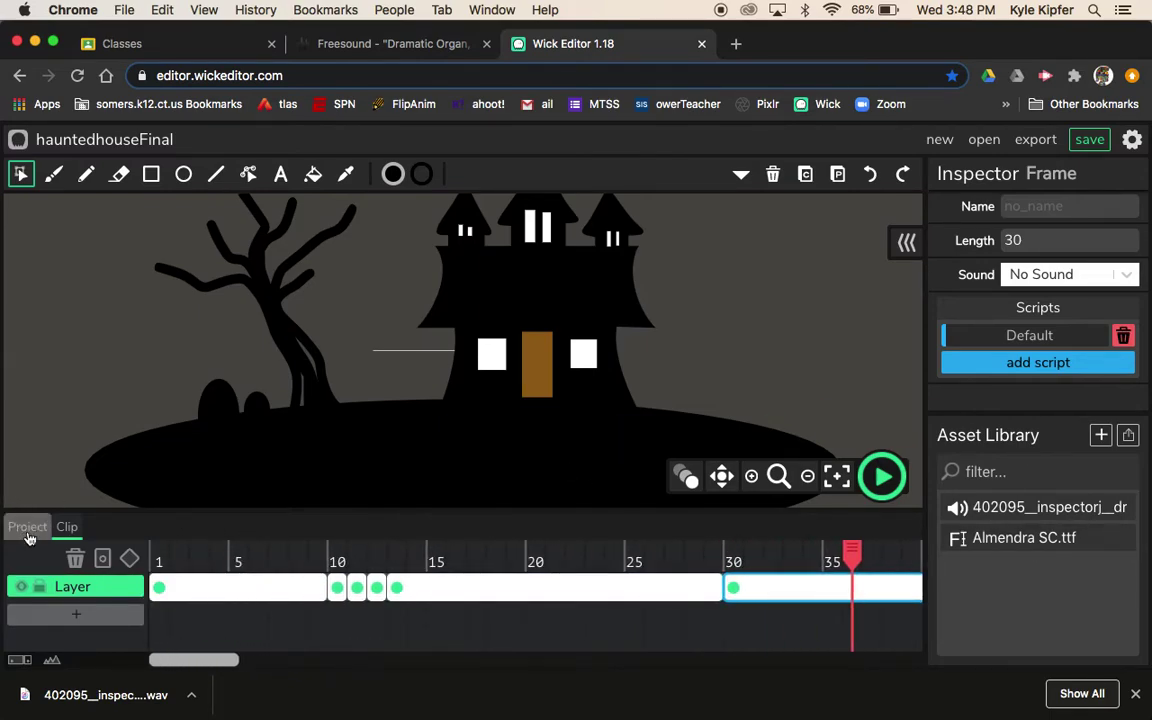
# Return to the main project timeline and zoom the stage out three levels.
pyautogui.click(28, 529)
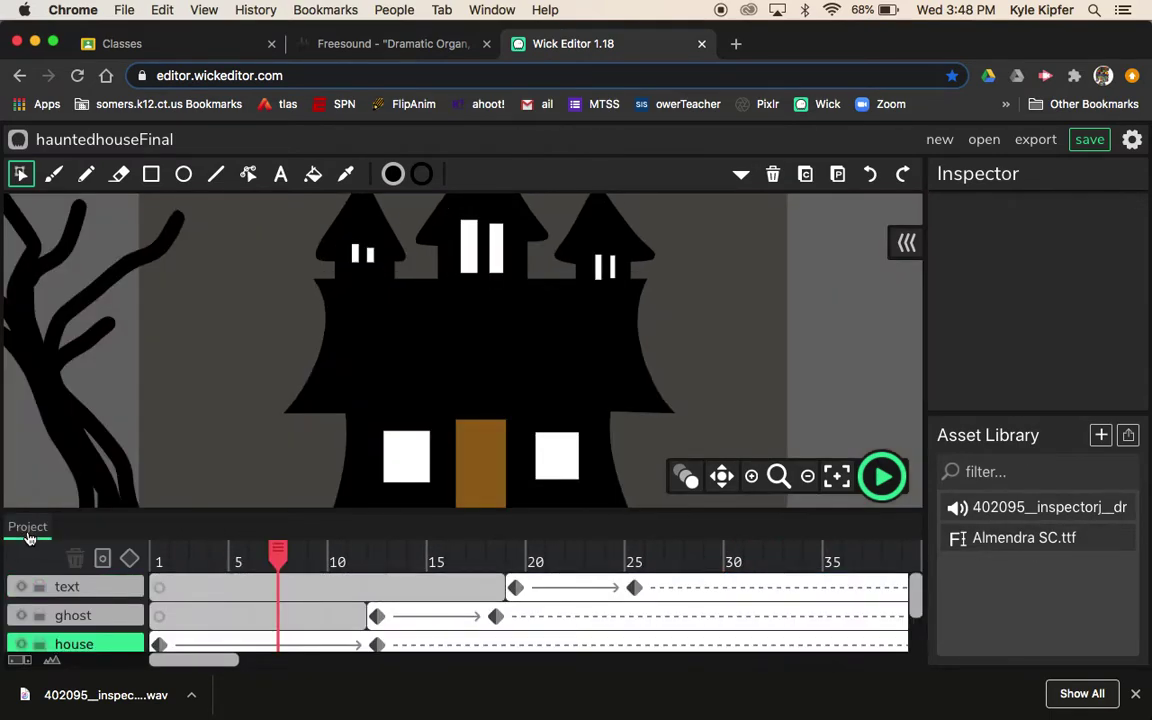
pyautogui.click(807, 477)
pyautogui.click(807, 477)
pyautogui.click(807, 477)
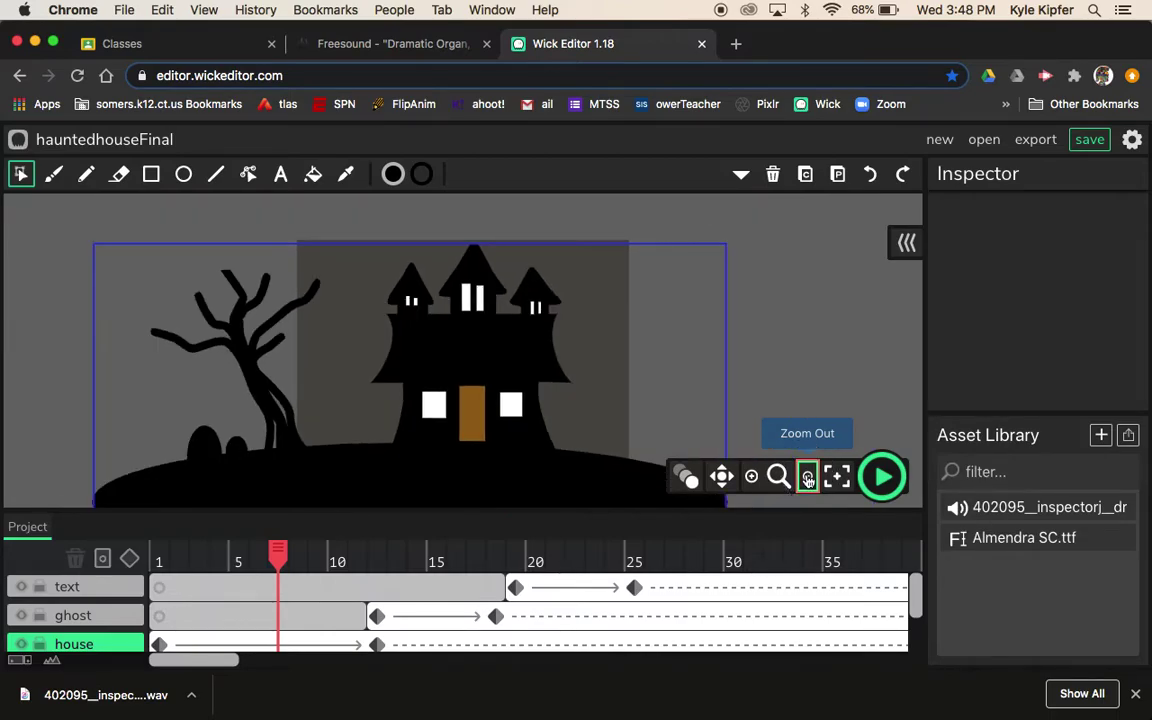
# Play a preview of the full animation, then pause and rewind to frame 1.
pyautogui.click(883, 477)
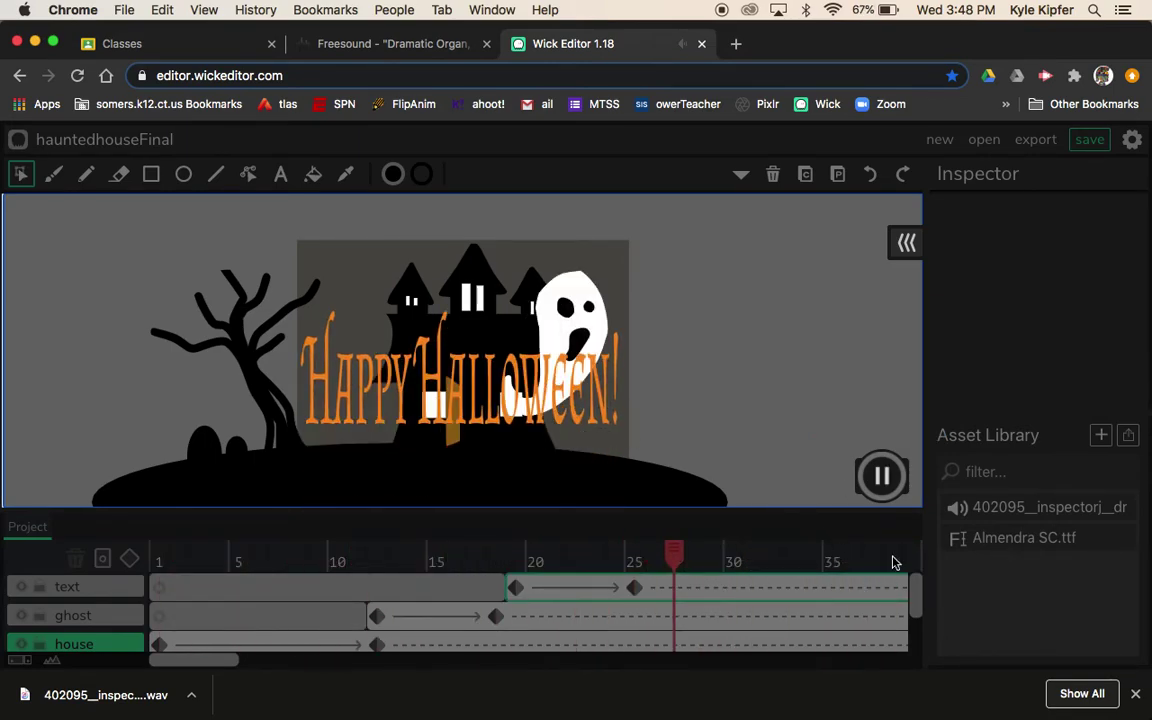
pyautogui.click(882, 476)
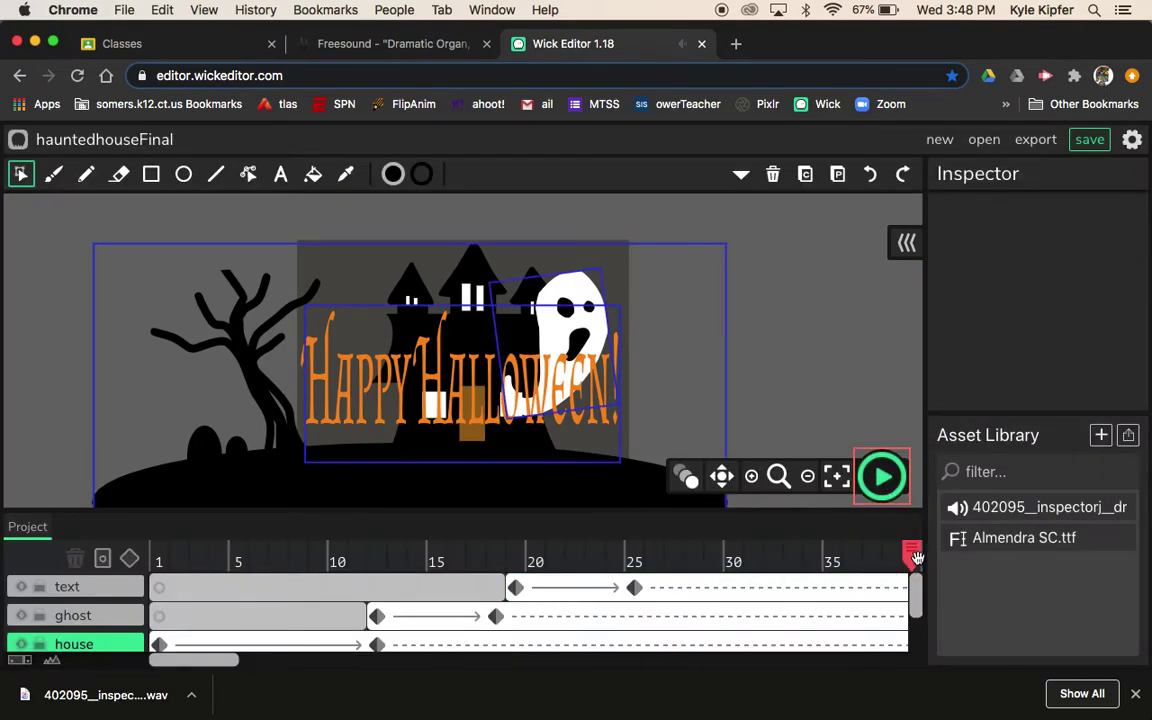
pyautogui.moveTo(852, 553); pyautogui.dragTo(89, 497)
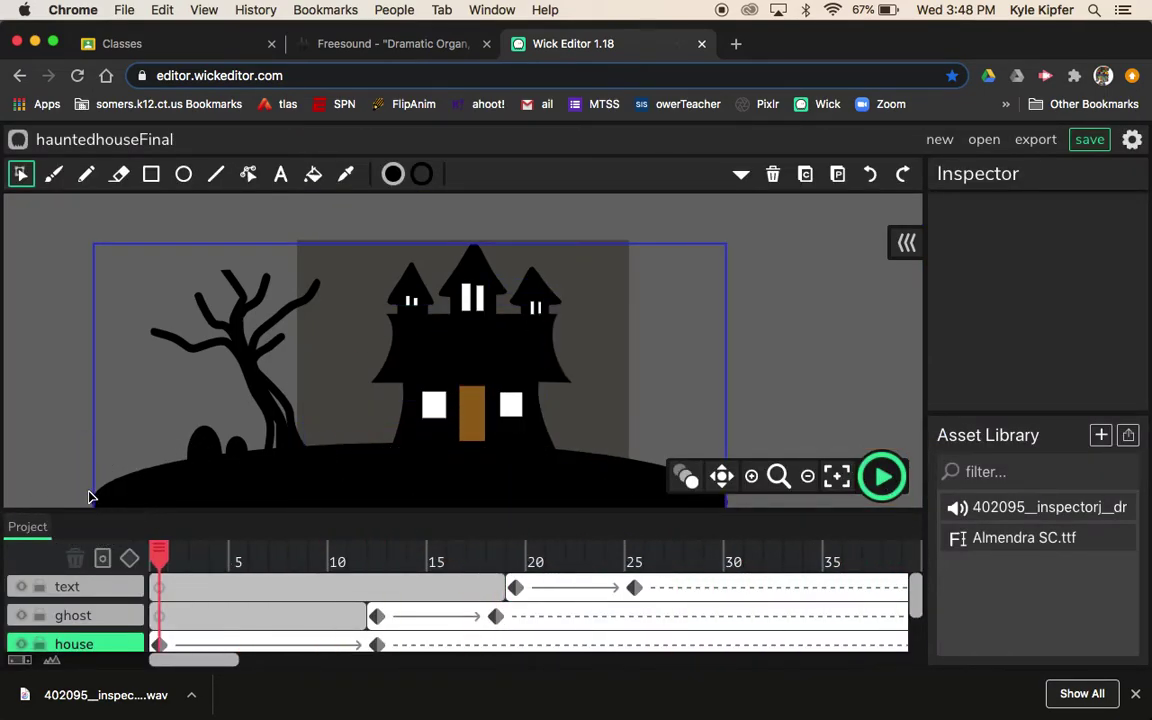
# Export the animation with sound as the MP4 video hauntedhouseFinal.mp4 via Export Video (Beta).
pyautogui.click(1038, 141)
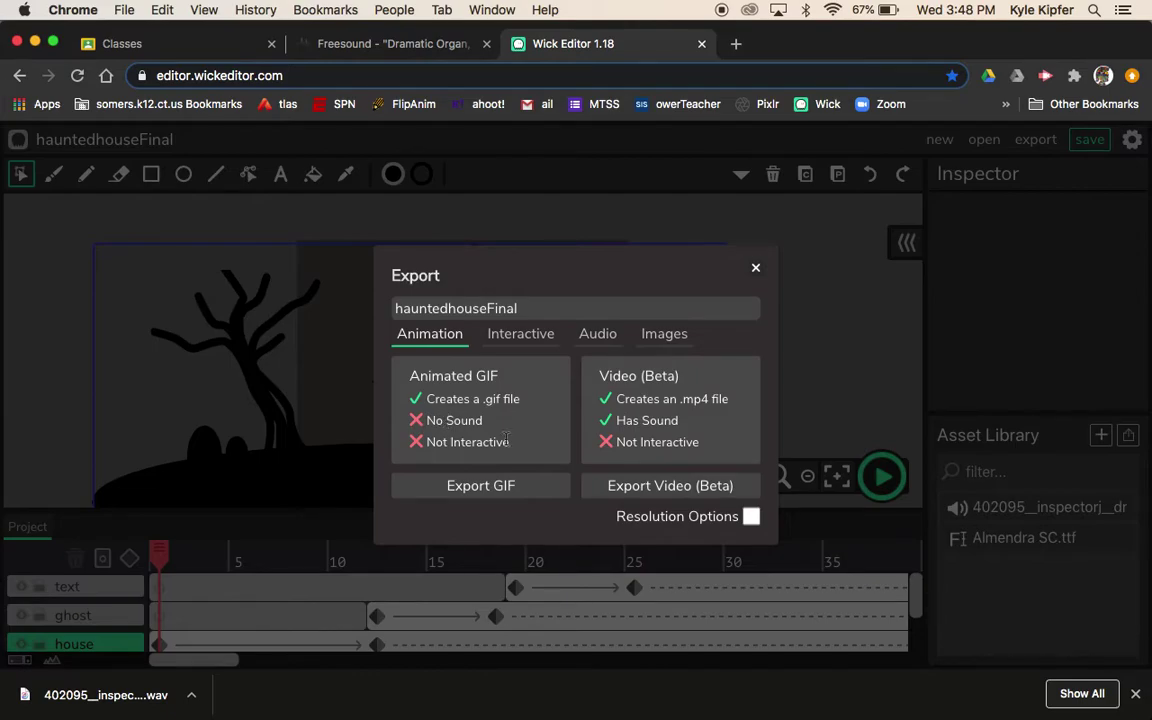
pyautogui.click(653, 487)
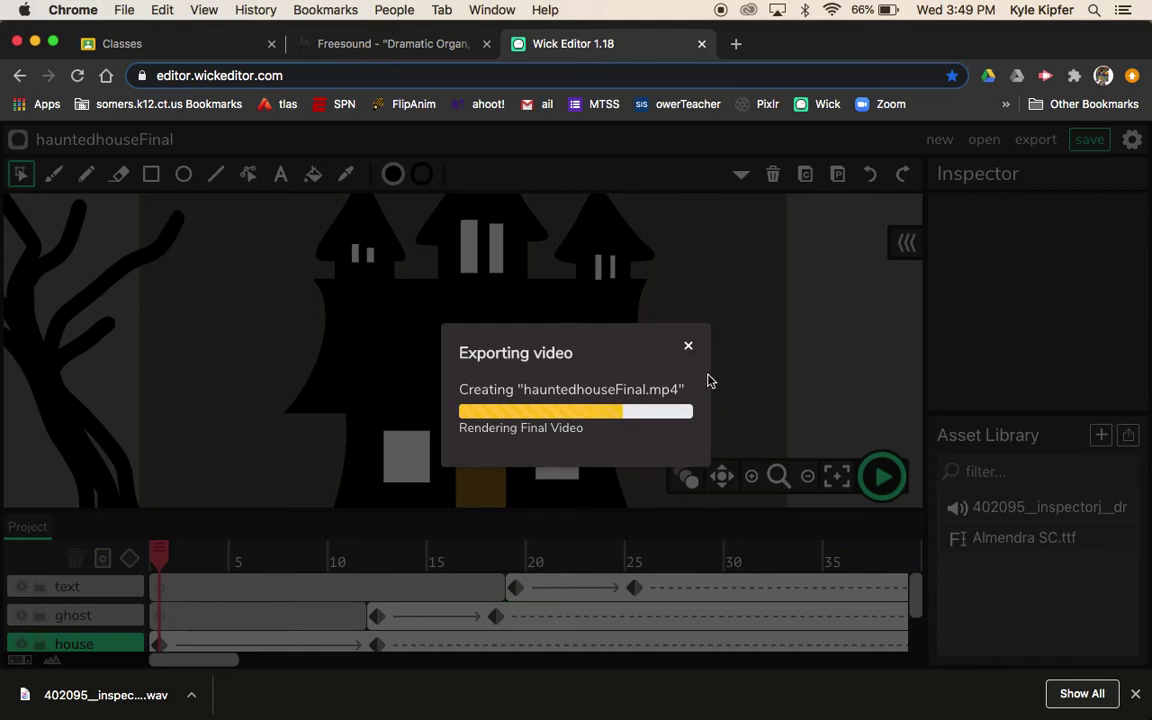
pyautogui.click(688, 346)
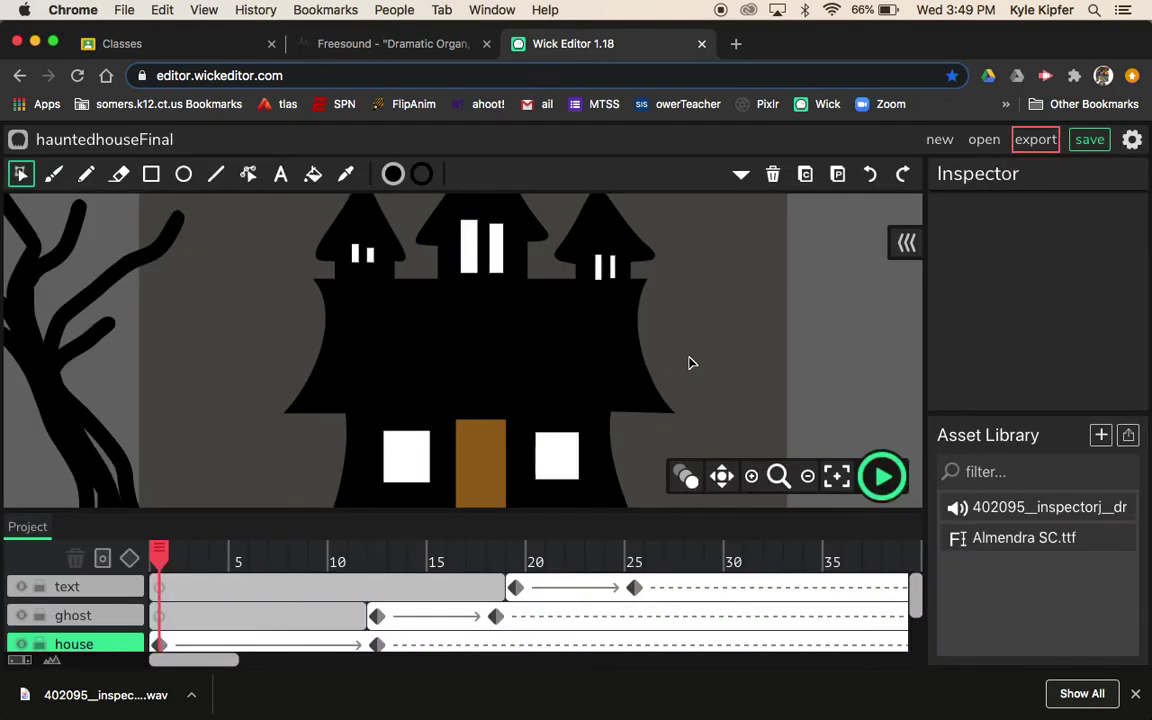
pyautogui.click(1036, 141)
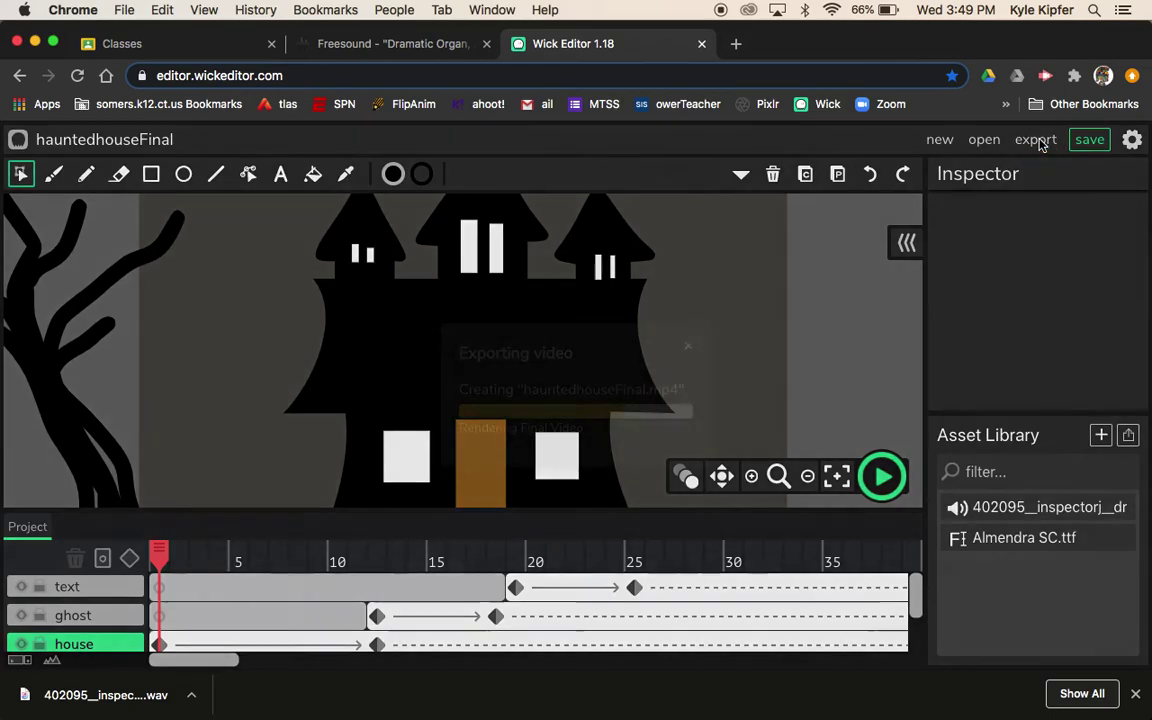